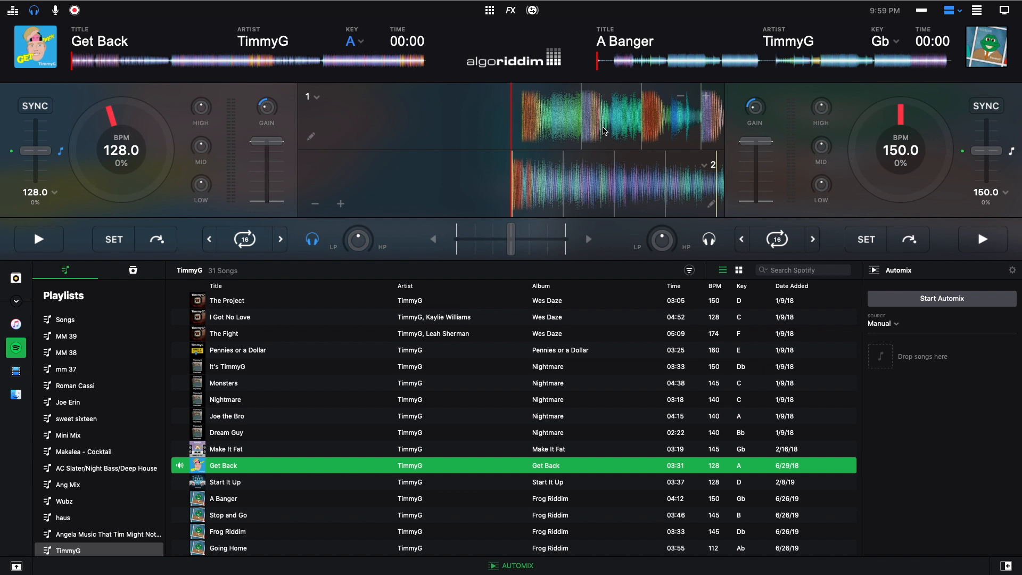
Step: Move the crossfader fully to the first deck and display the cue point controls for both decks
drag(511, 246, 457, 247)
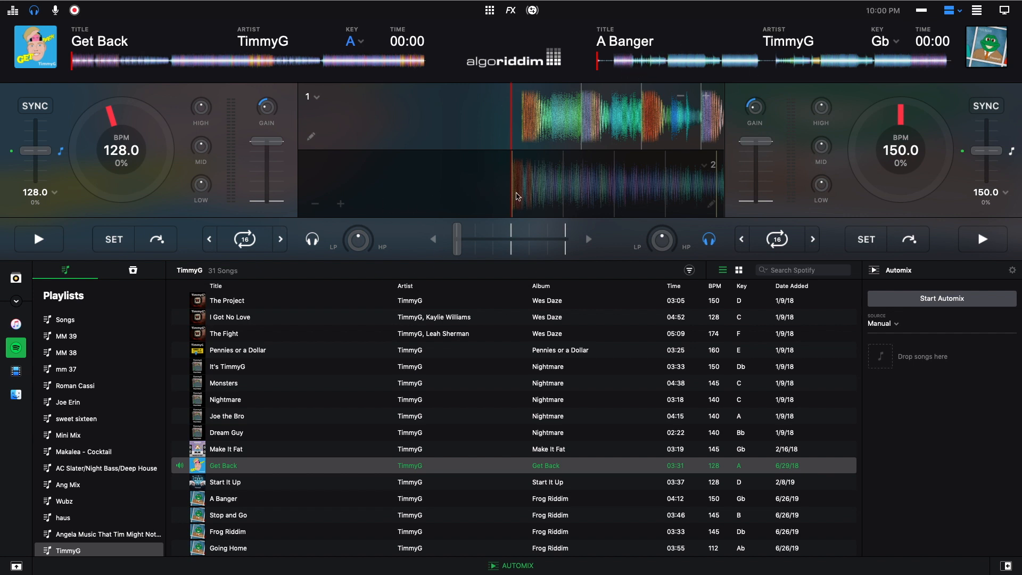
click(533, 10)
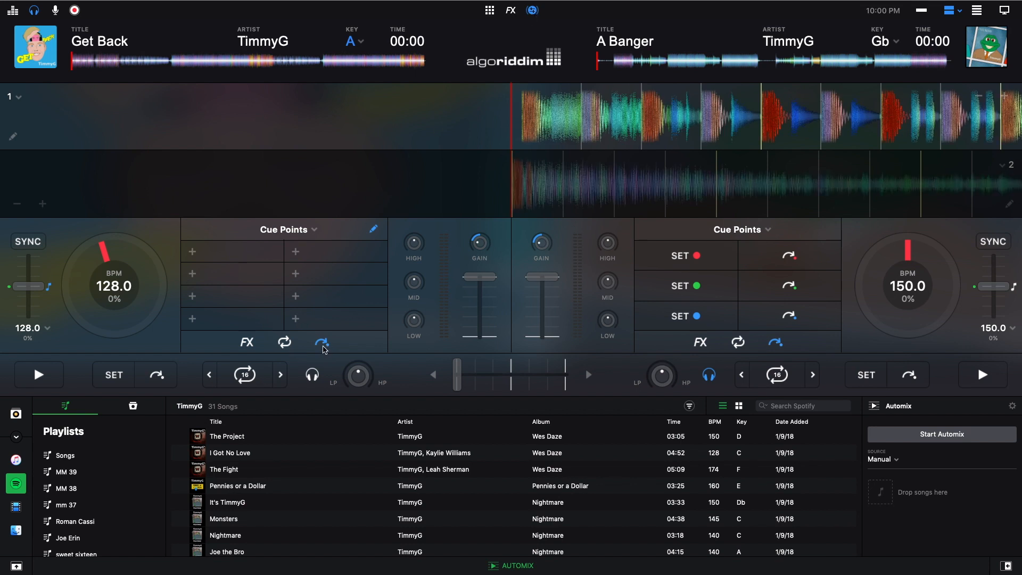
Step: Switch the first deck's layout to 3 Cue Points and back to 8 Cue Points
click(313, 230)
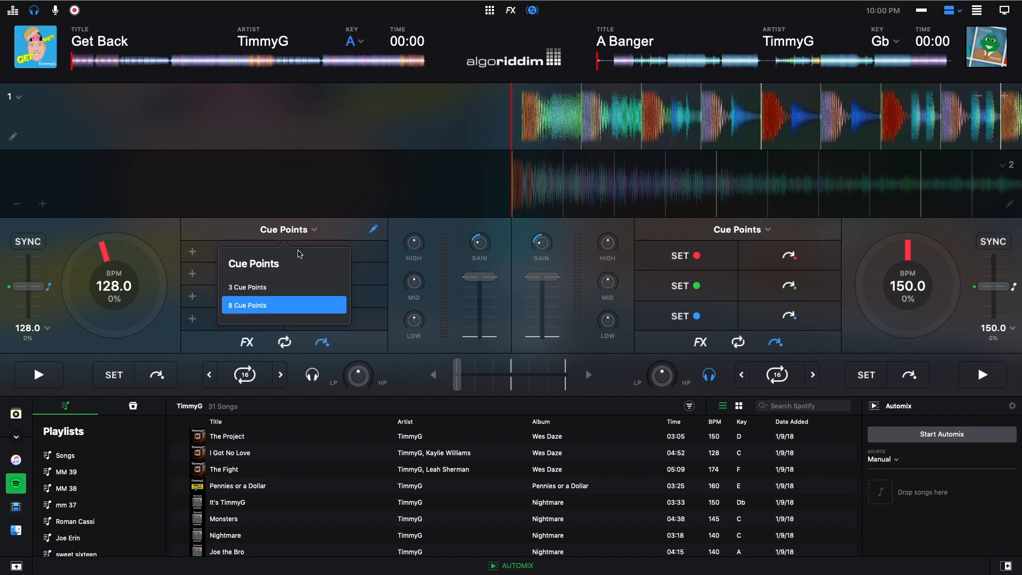
click(278, 289)
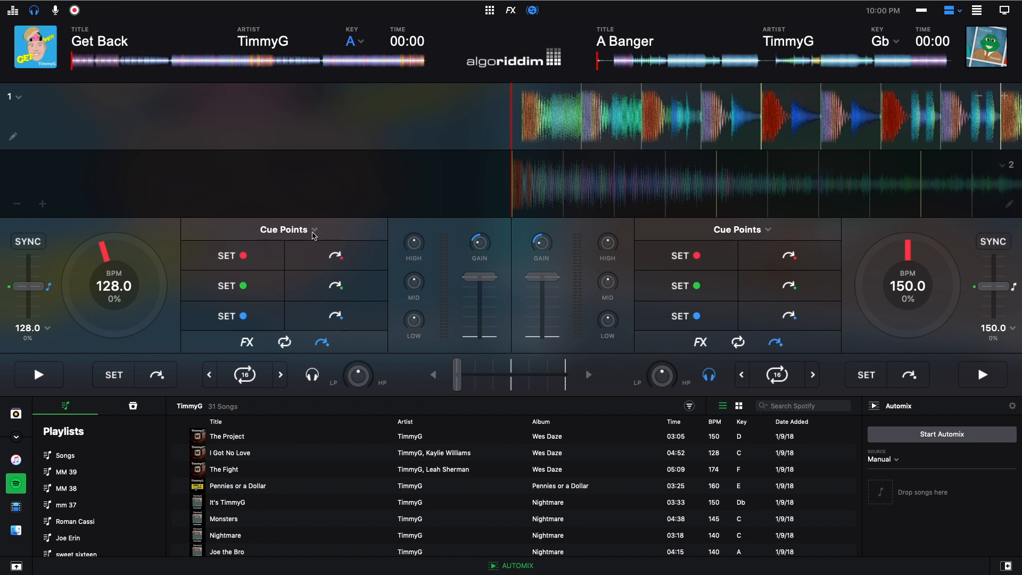
click(316, 234)
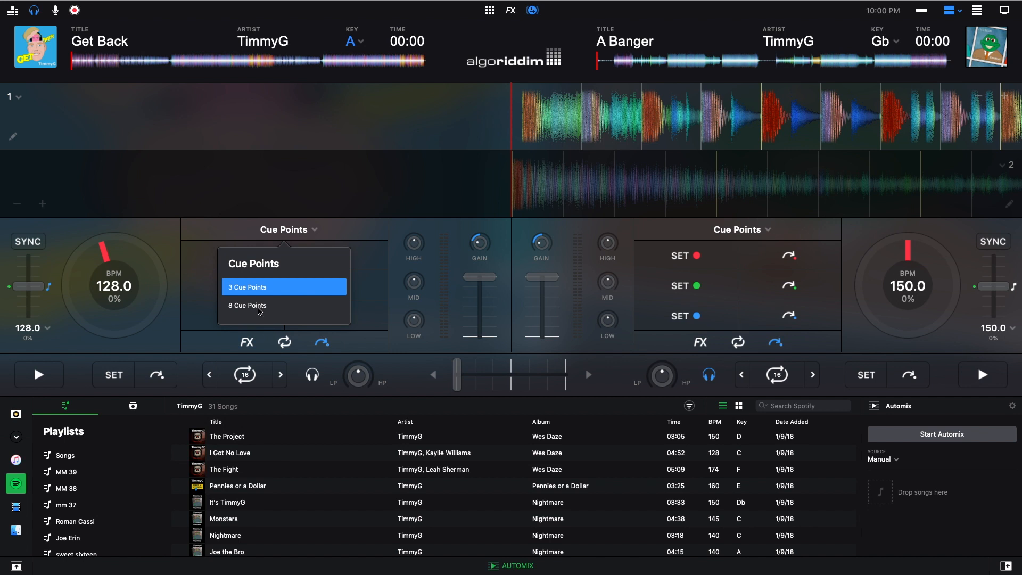
click(260, 307)
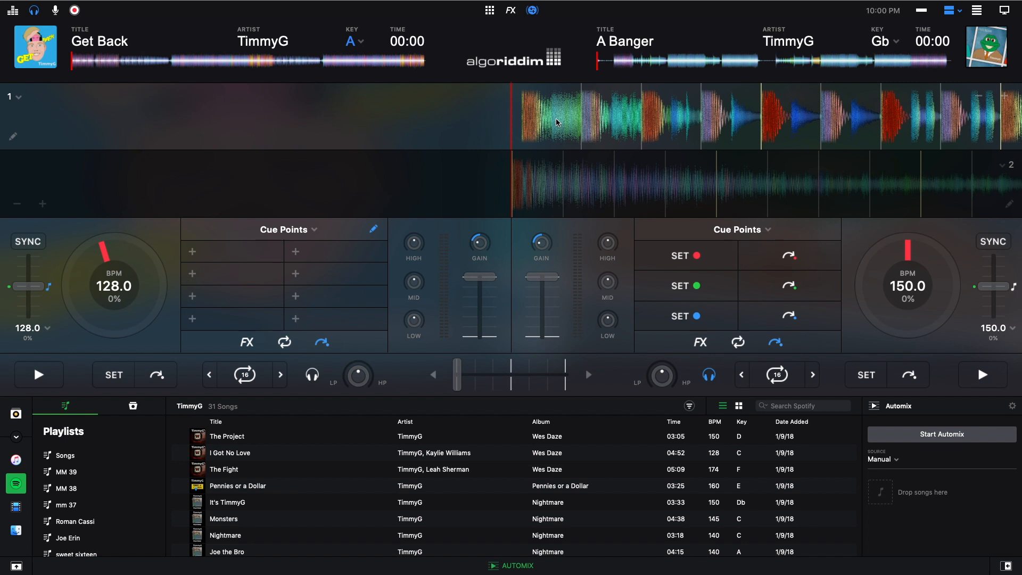
Step: Try a cue point on the first beat of Get Back by setting it in the first slot, triggering it repeatedly and removing it
drag(556, 118, 552, 112)
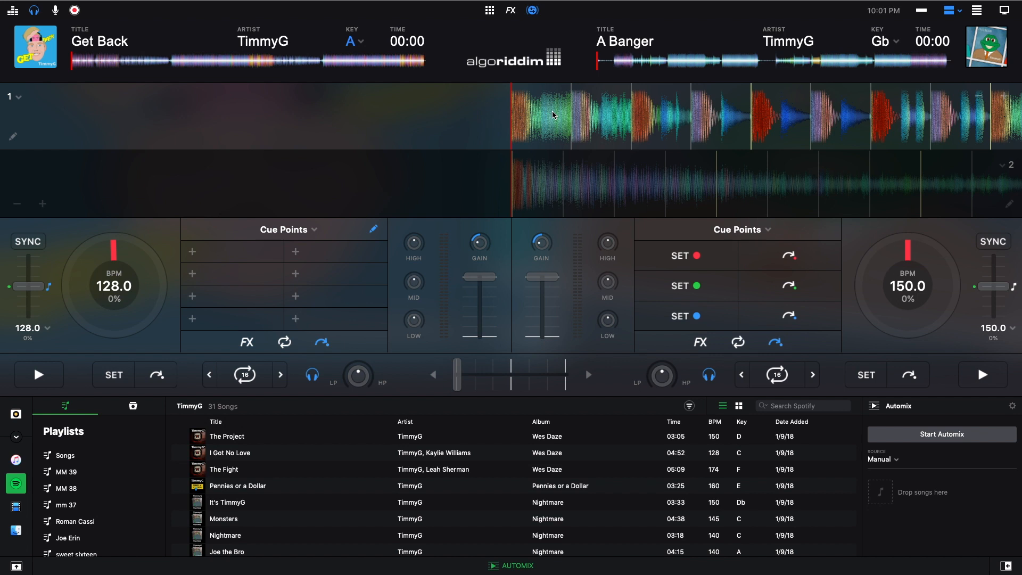
click(193, 251)
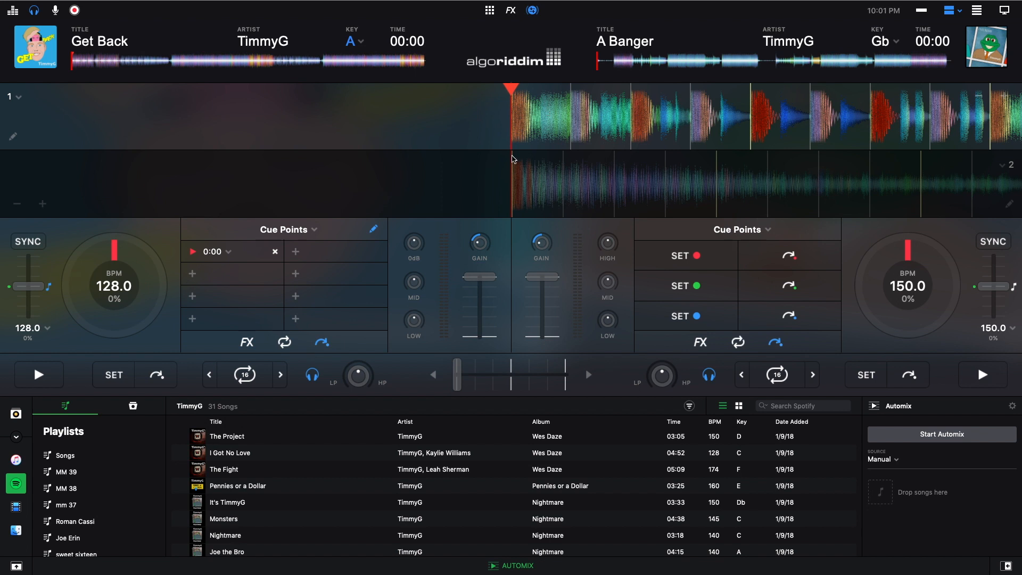
click(193, 253)
click(192, 254)
click(192, 253)
click(275, 251)
Step: Play Get Back from just before its first beat, set the first cue point on that beat at 0:00, and pause
drag(524, 116, 724, 119)
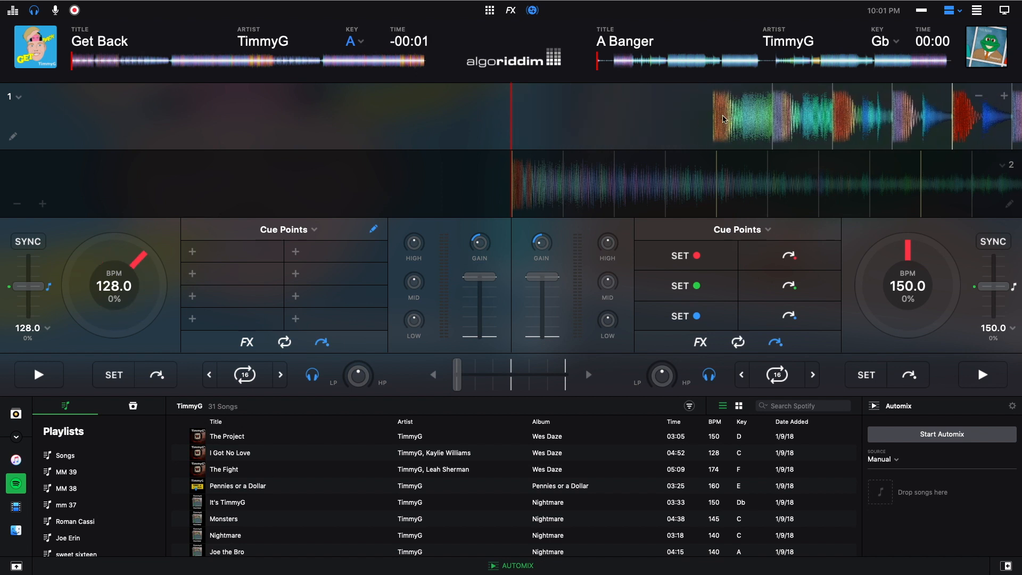
click(46, 378)
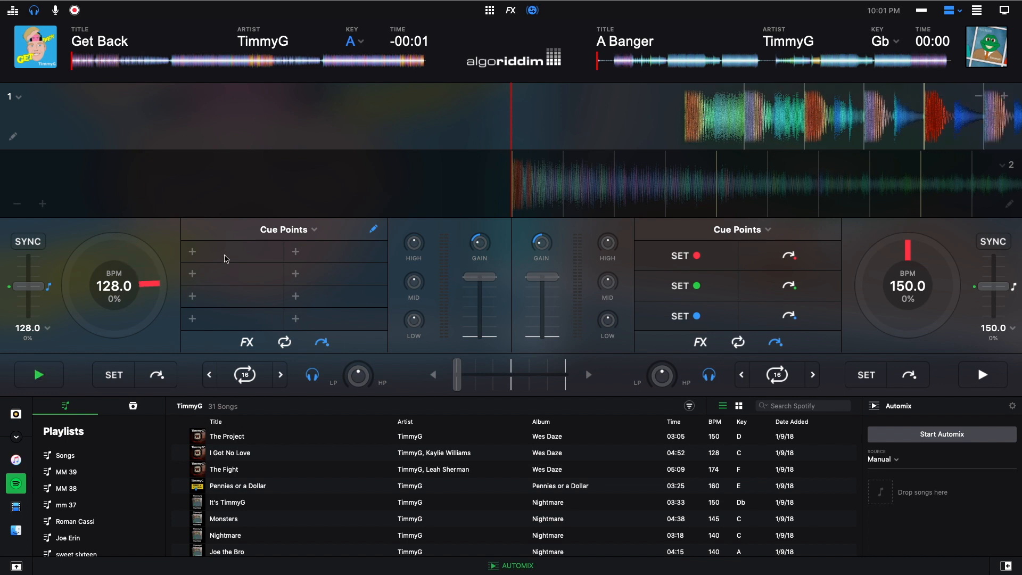
click(226, 259)
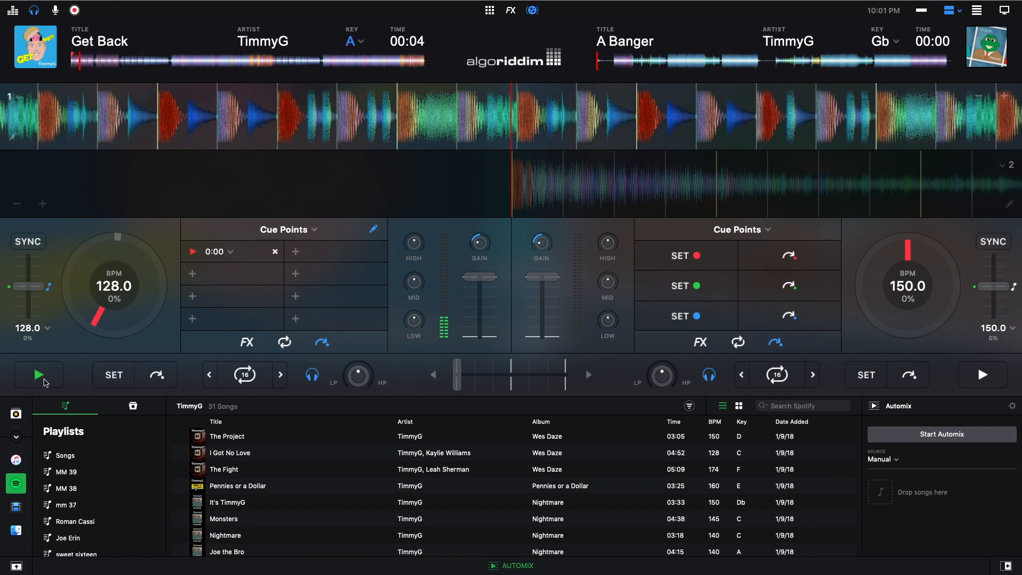
click(38, 375)
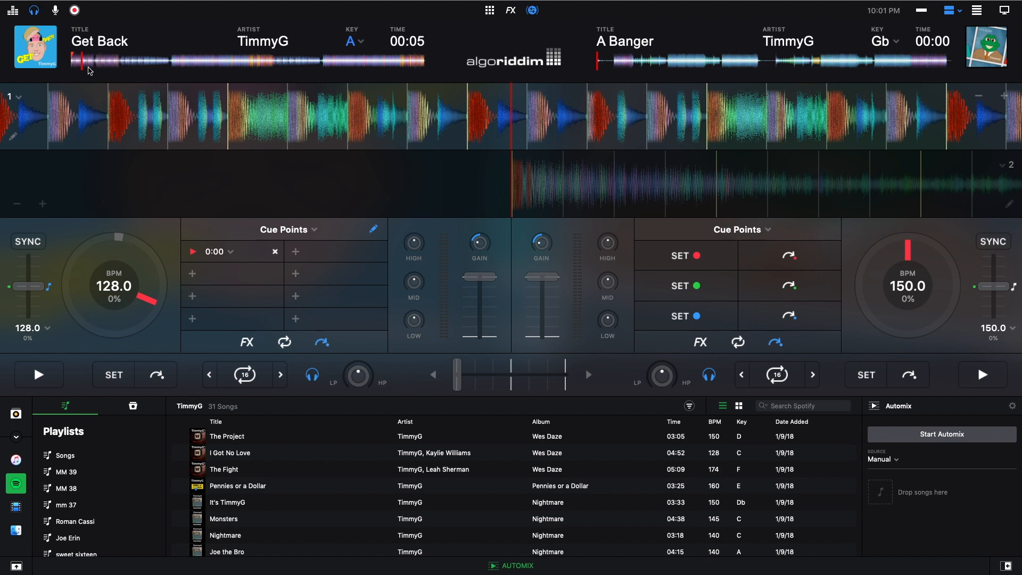
Step: Play the opening of Get Back and move through the section around 0:13 to 0:17 to locate the next phrase start
click(89, 69)
click(72, 63)
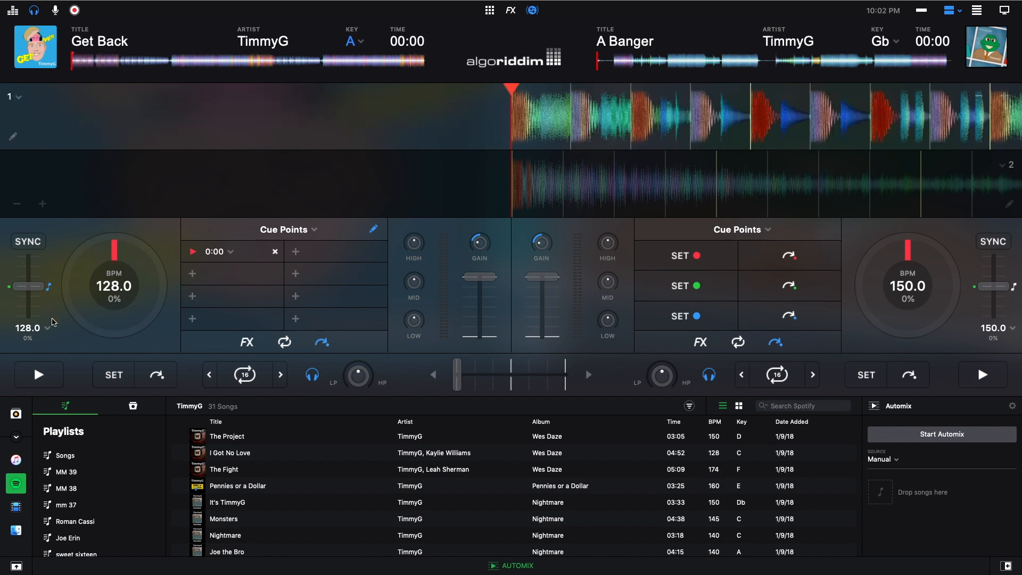
click(45, 373)
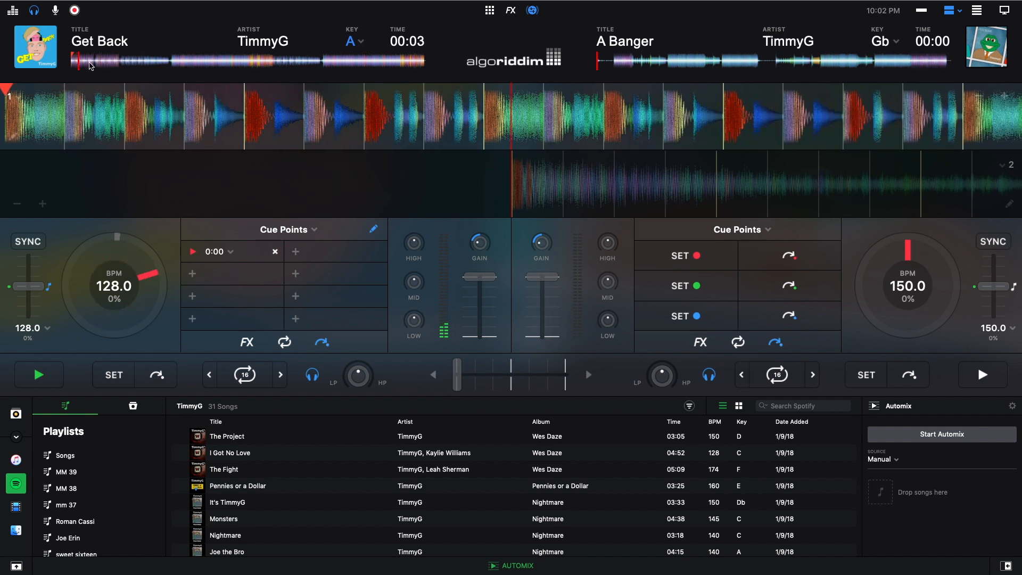
click(95, 68)
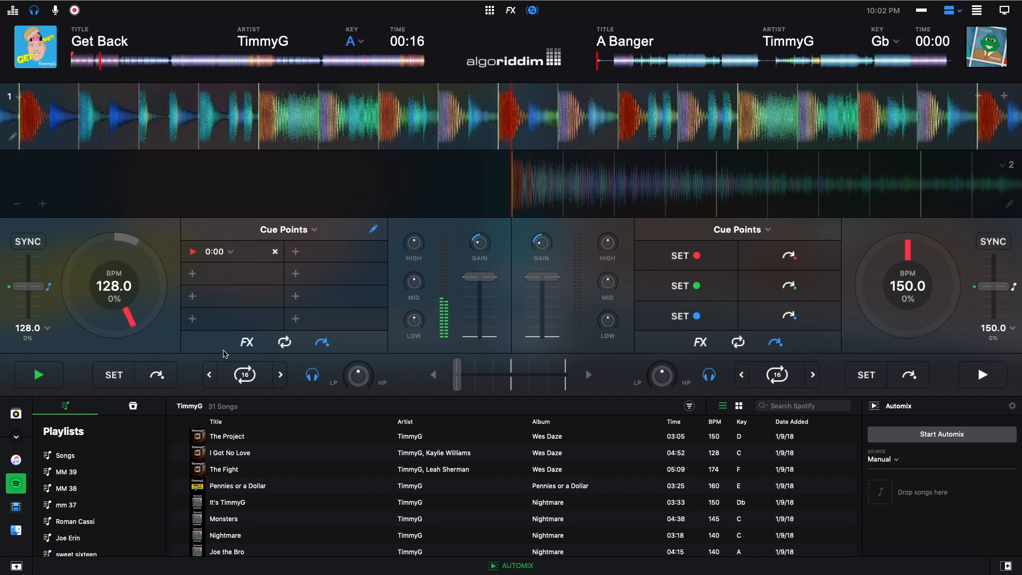
click(39, 374)
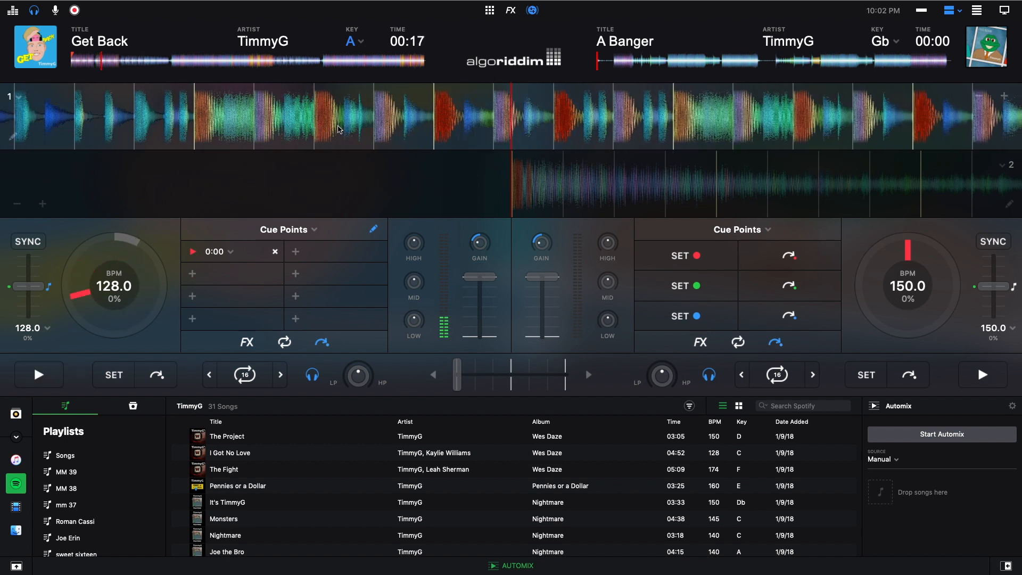
drag(338, 129, 953, 116)
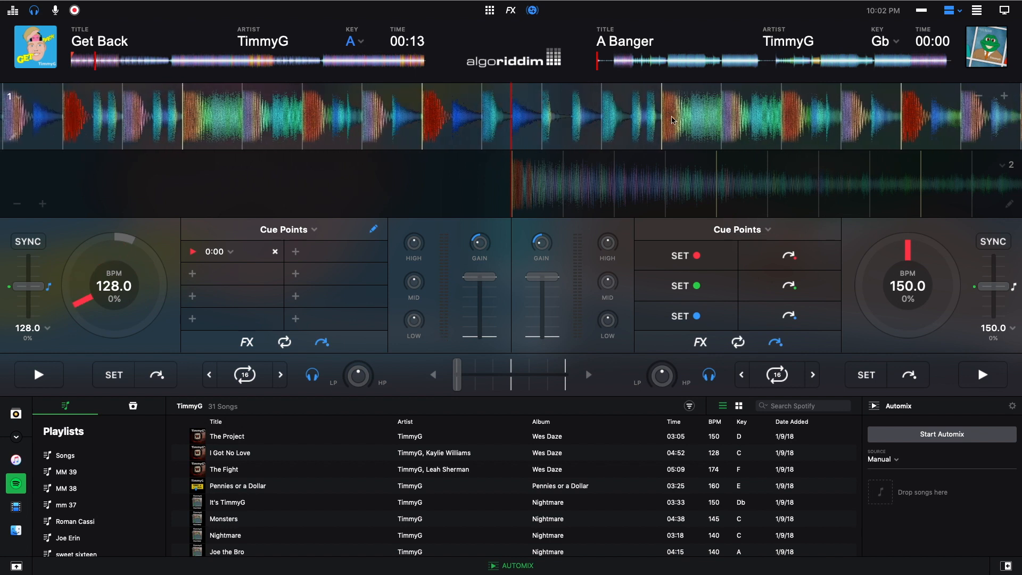
click(39, 378)
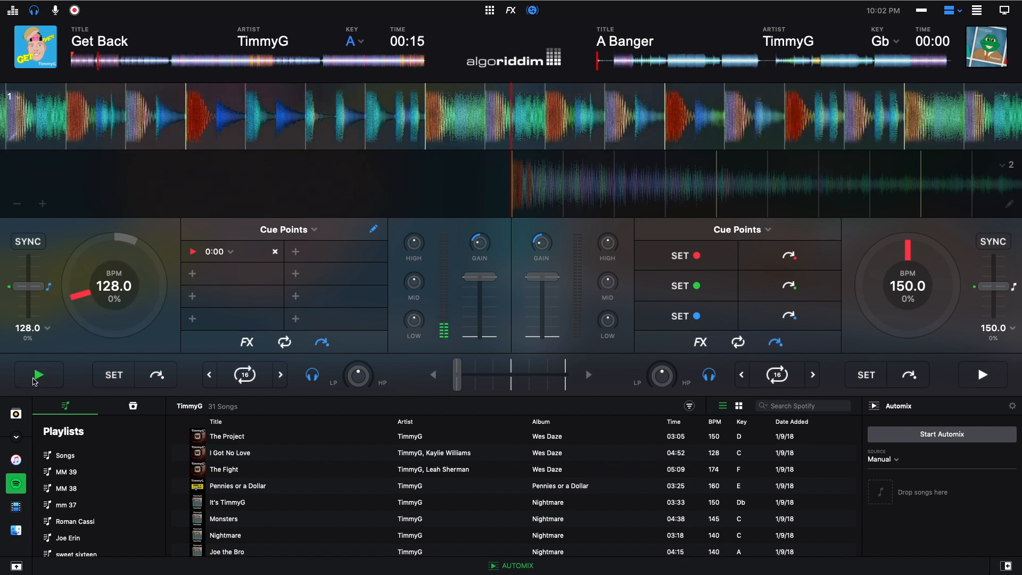
click(34, 382)
drag(407, 122, 646, 116)
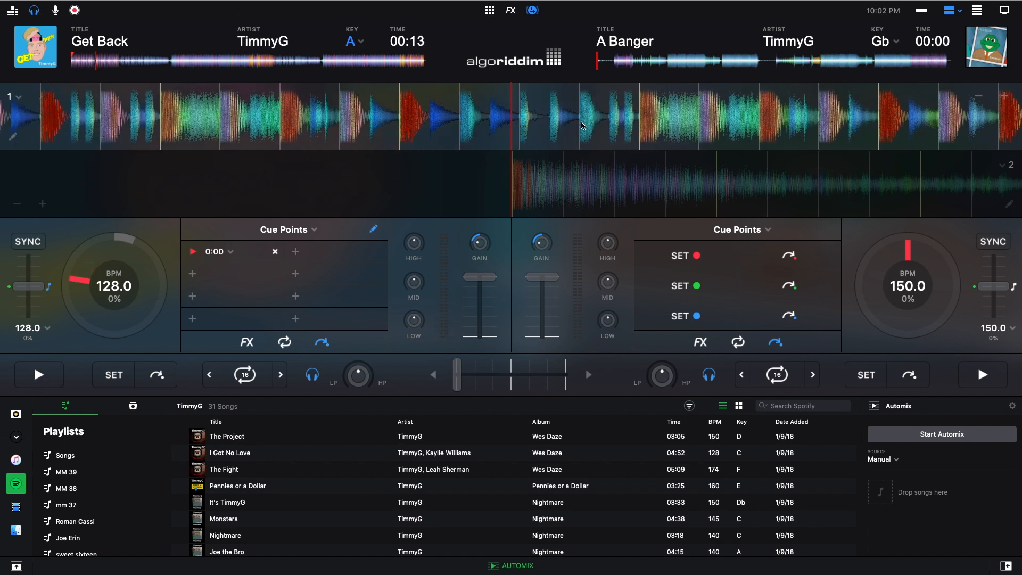
Step: Play Get Back from about 0:10, set the second cue point on the phrase start at 0:14, and return to it
click(90, 64)
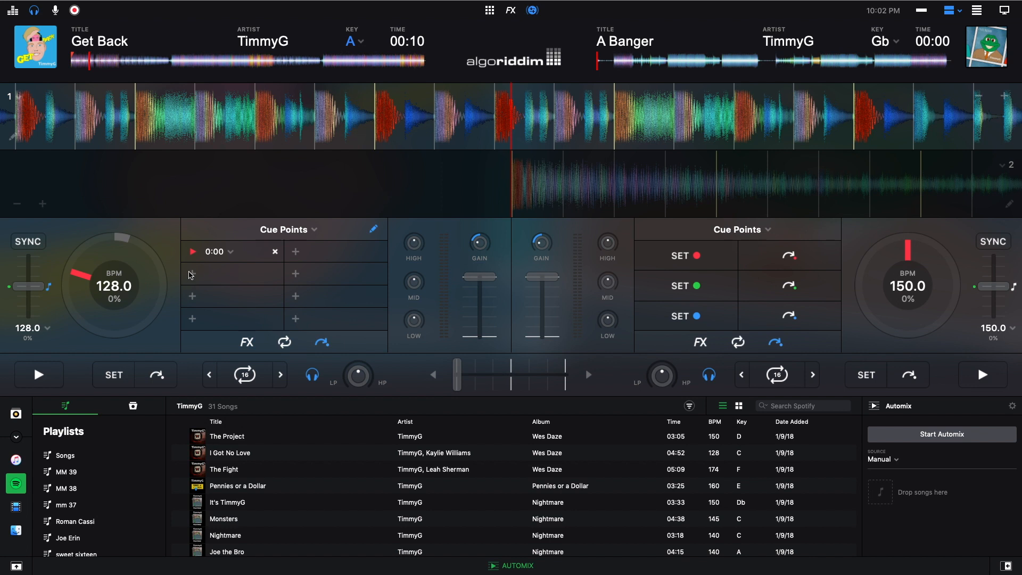
click(46, 382)
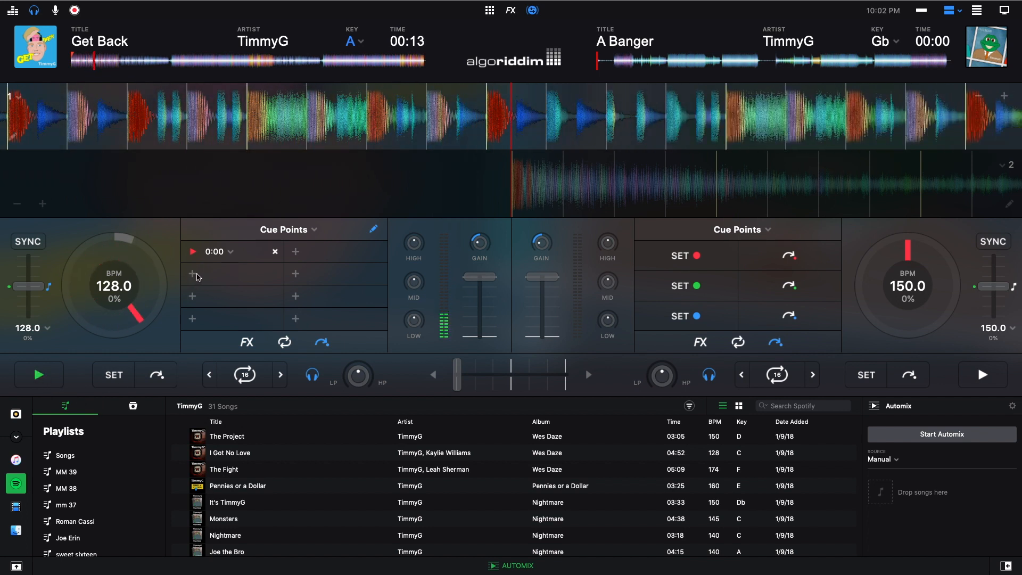
click(193, 274)
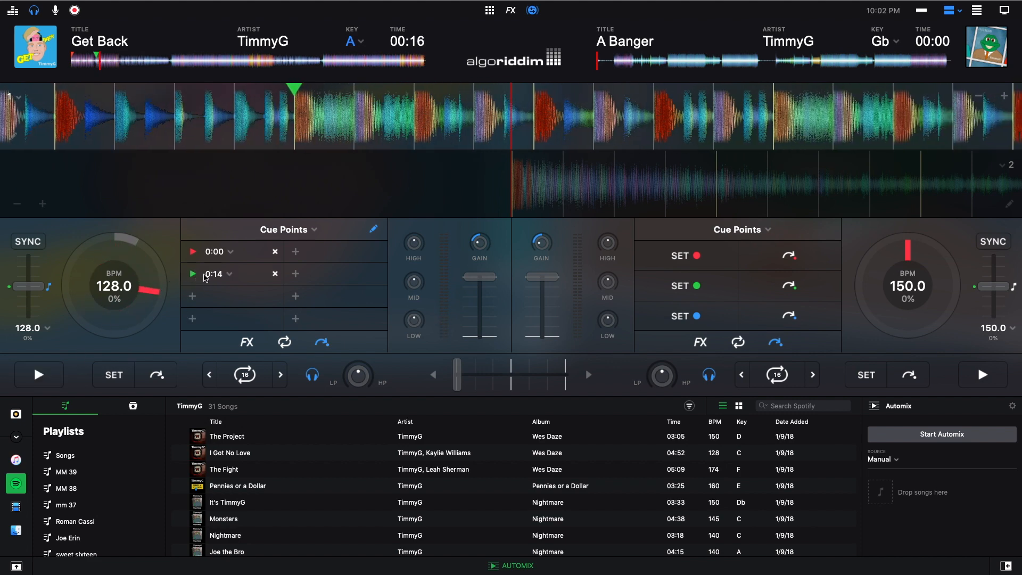
click(194, 276)
click(195, 275)
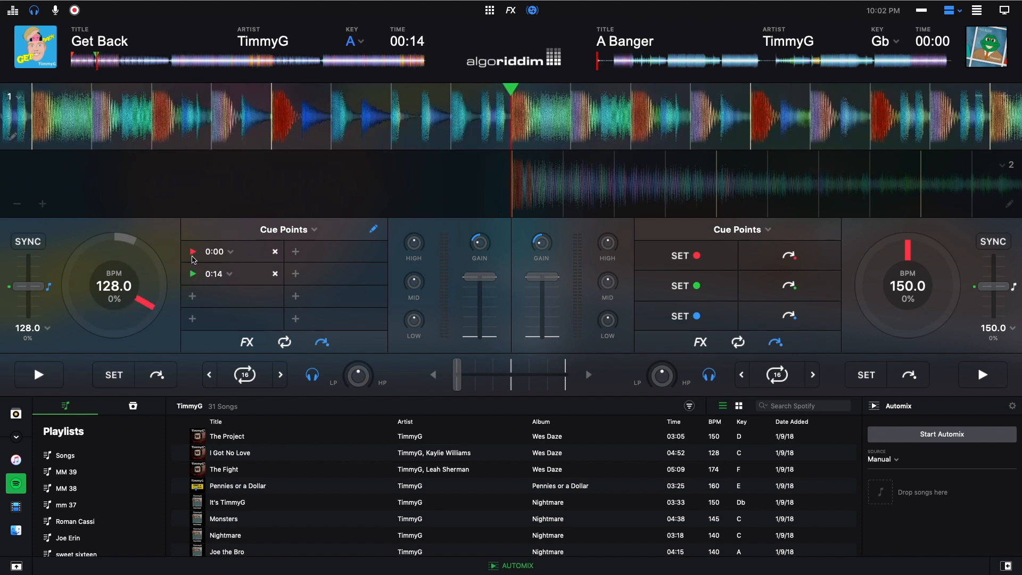
Step: Recall the first and second cue points, play on, set the third cue point at 0:29, and pause
click(193, 254)
click(193, 275)
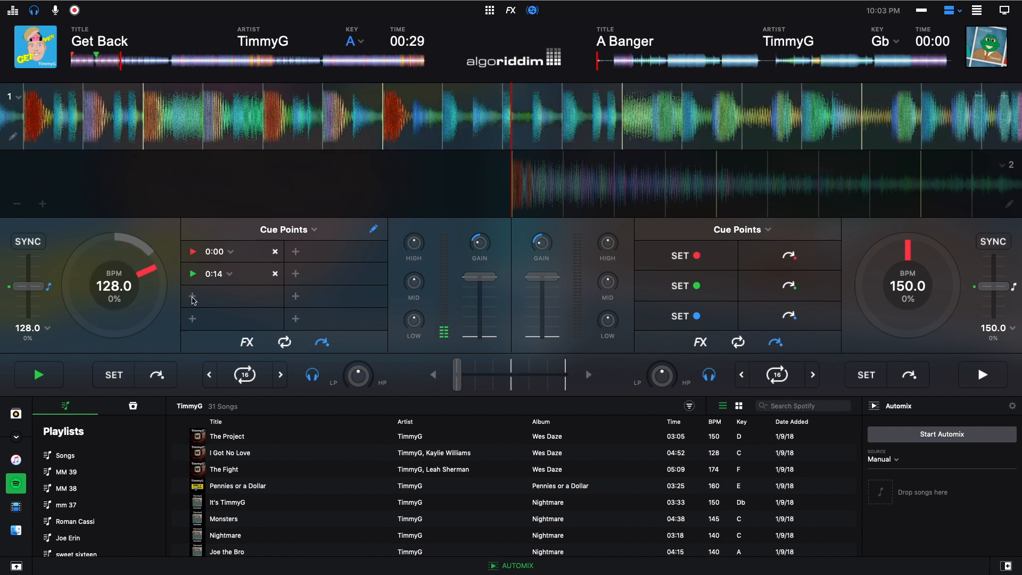
click(194, 297)
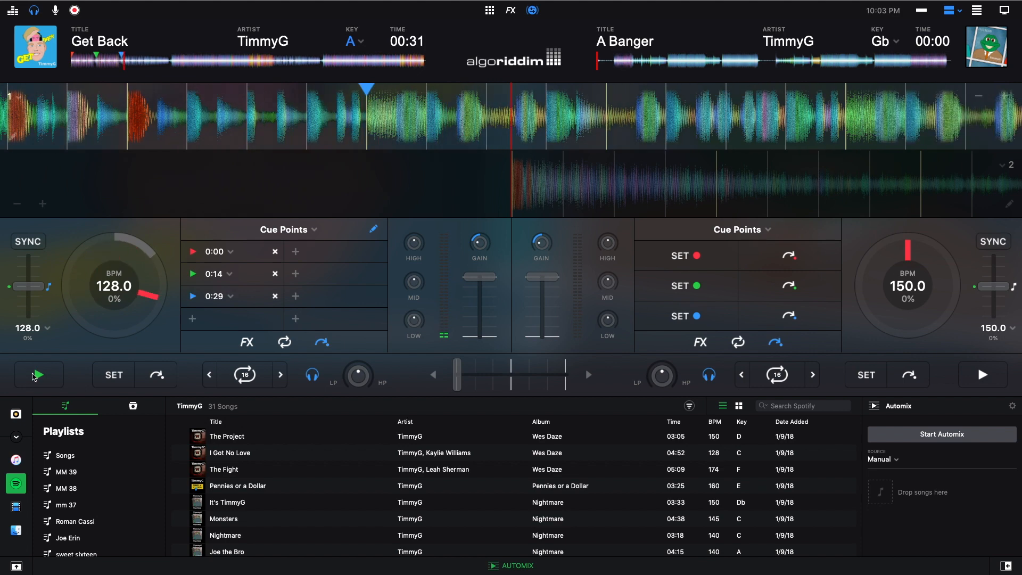
key(space)
Step: Check the three cue points of Get Back by jumping between them
click(199, 301)
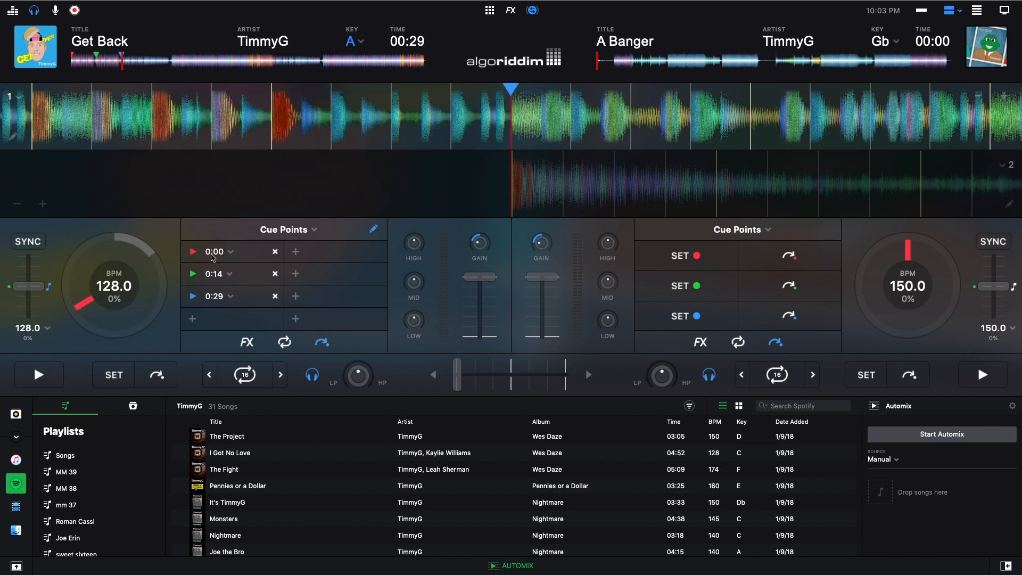
click(195, 256)
click(192, 276)
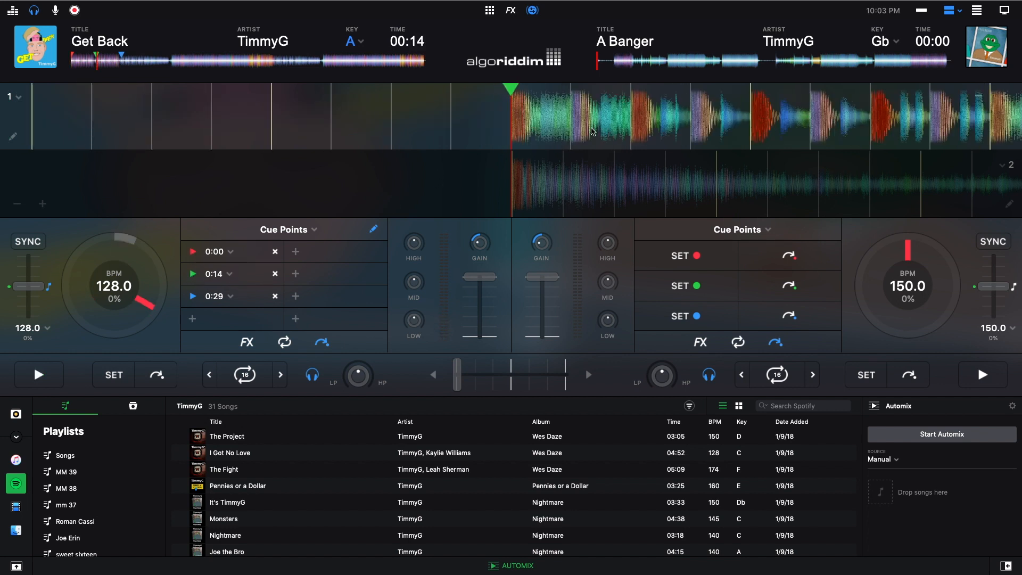
click(206, 301)
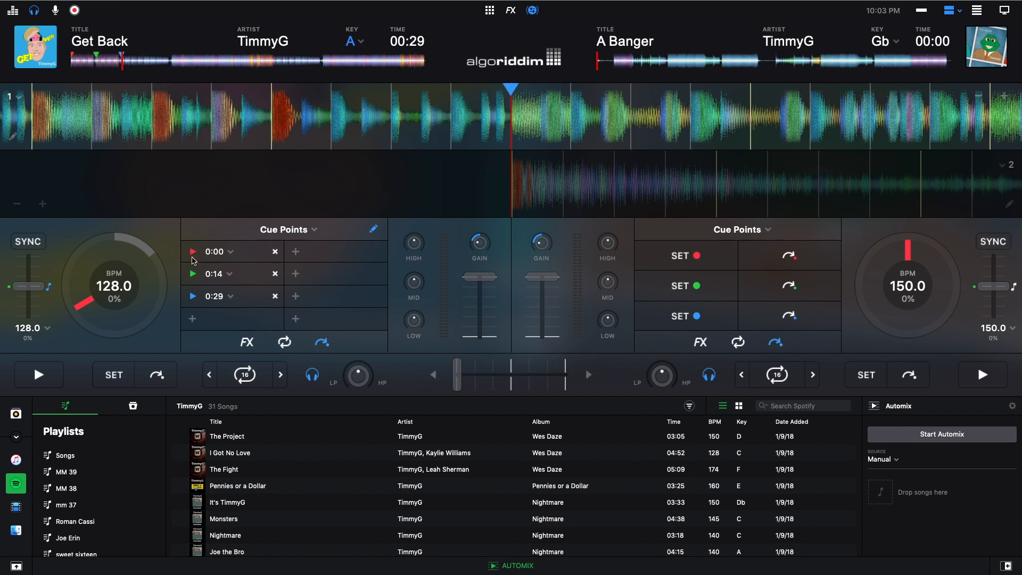
Step: Find the next phrase start in Get Back, play from about 0:41, and set the fourth cue point at 0:44
click(49, 372)
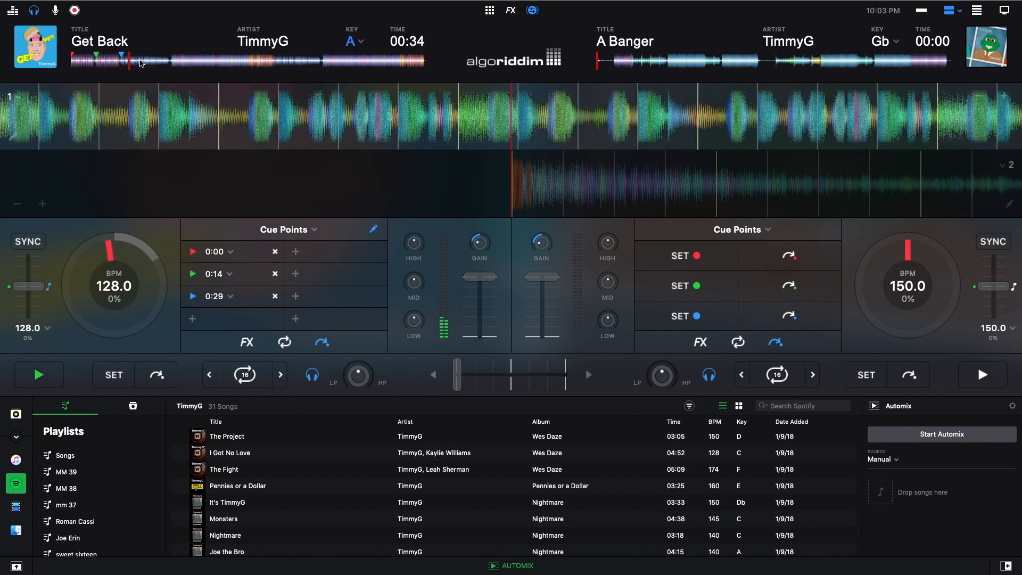
click(140, 61)
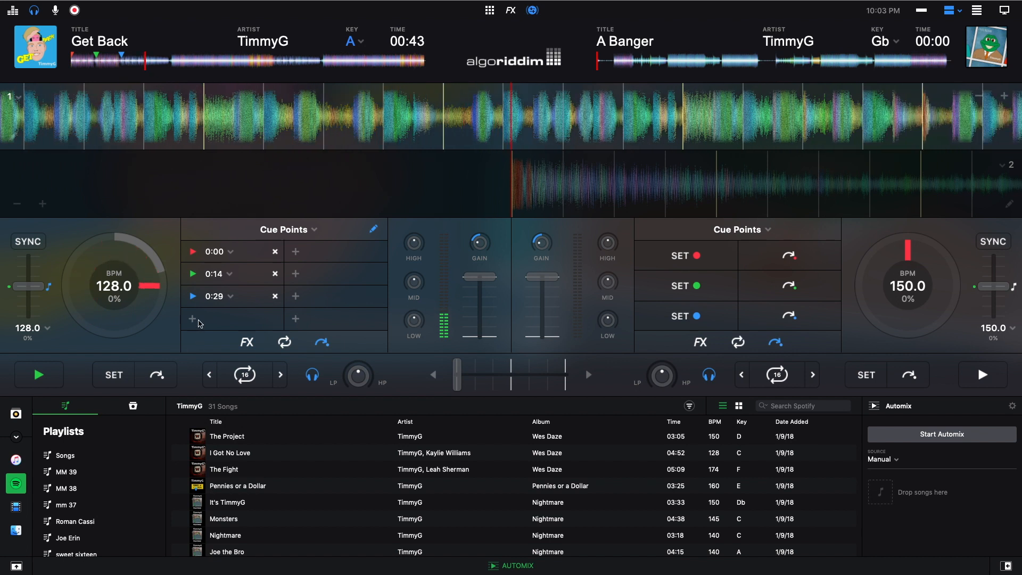
click(36, 376)
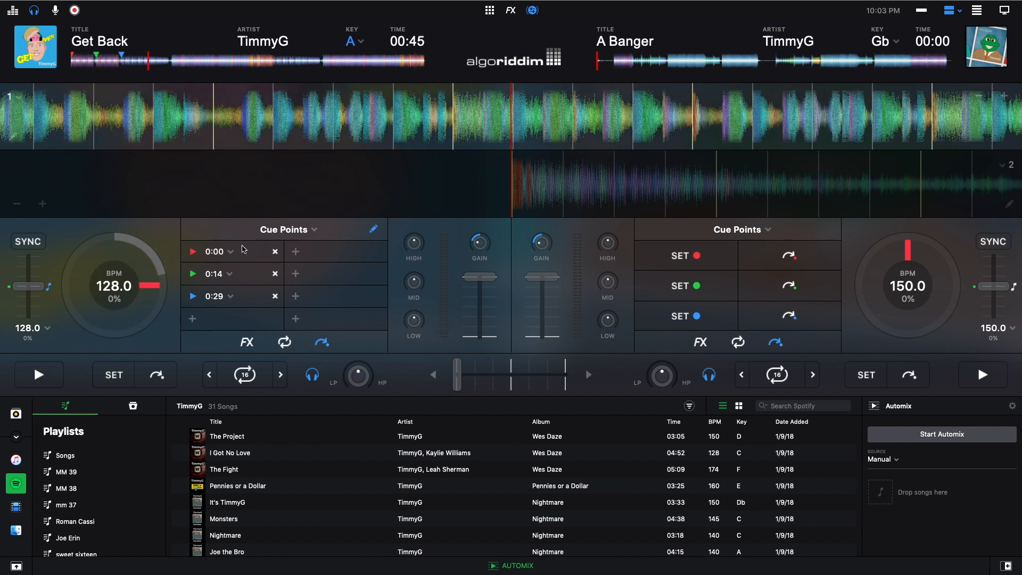
drag(458, 131, 519, 130)
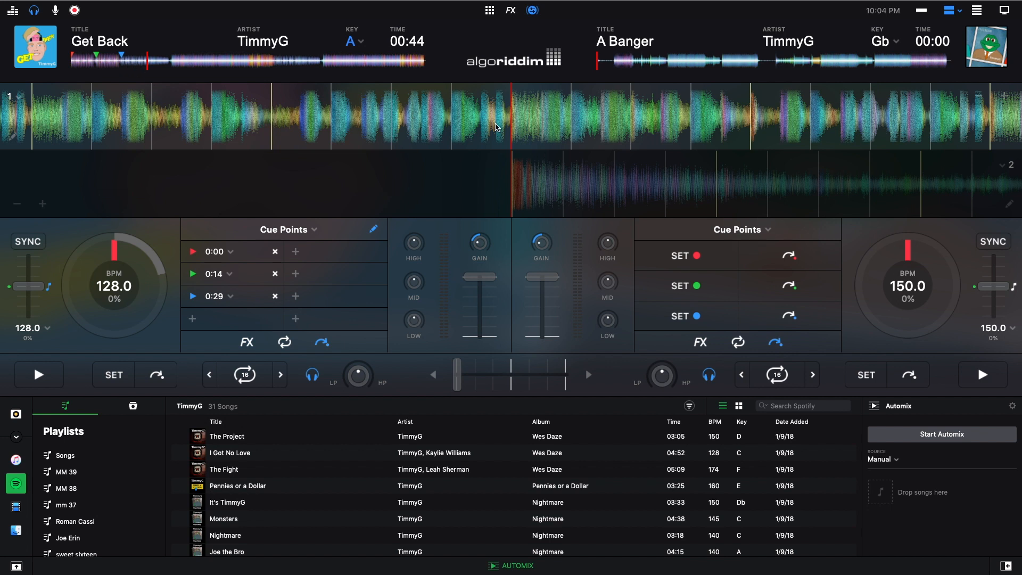
drag(495, 126, 666, 128)
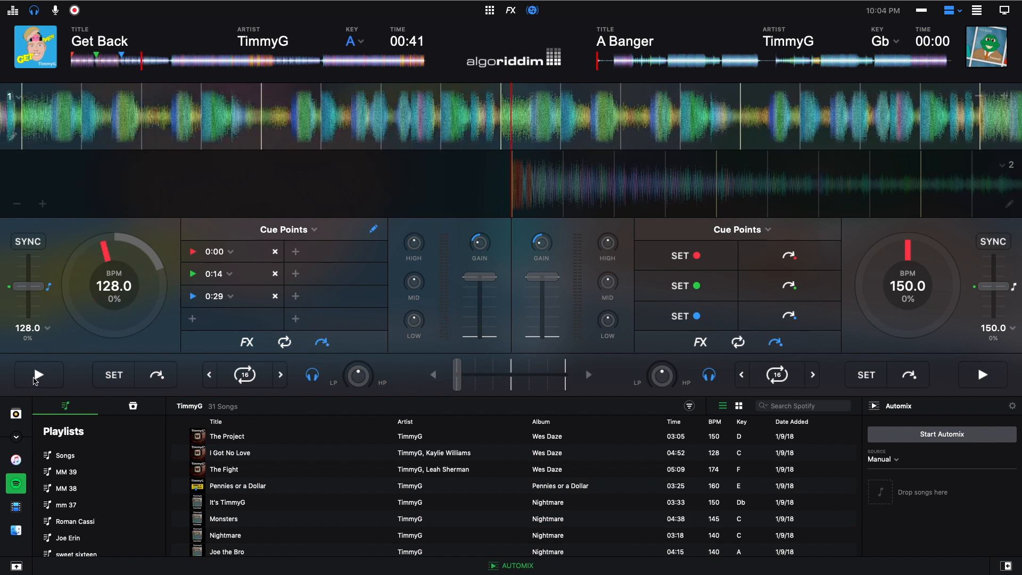
click(35, 379)
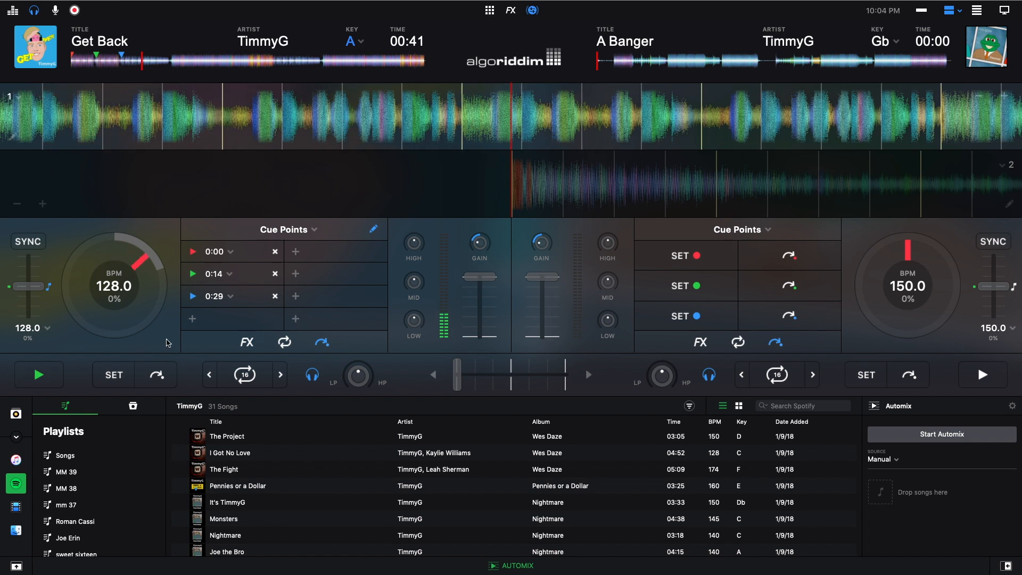
click(198, 323)
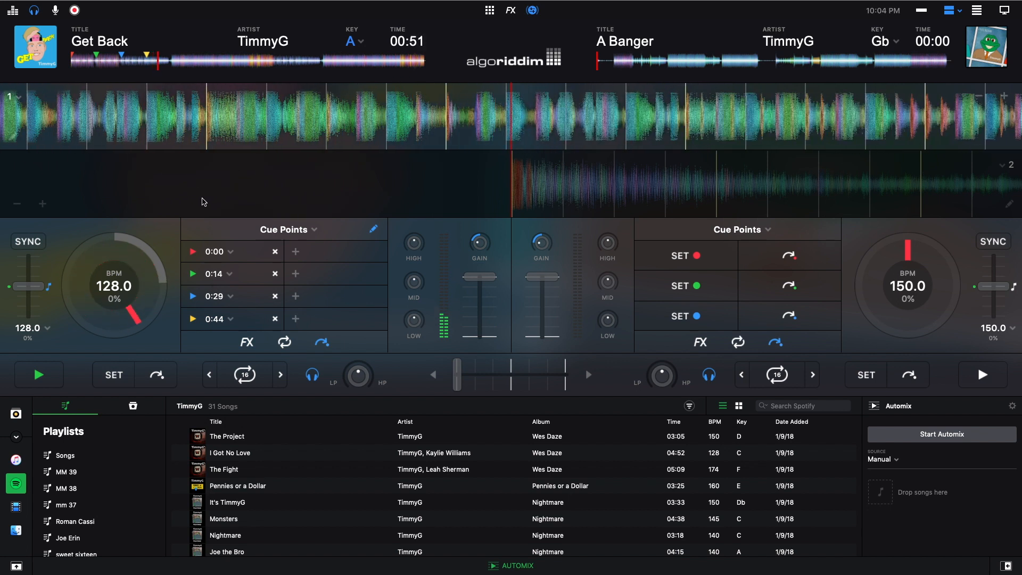
Step: Examine the breakdown and drop of Get Back, playing repeatedly from 0:58 to about 1:00
mouse_move(420, 243)
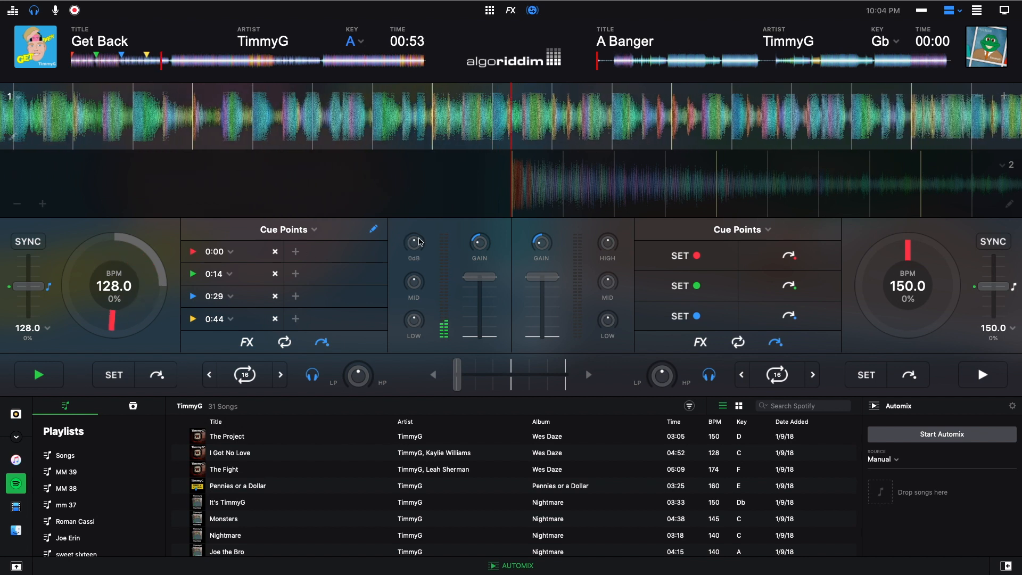
click(39, 375)
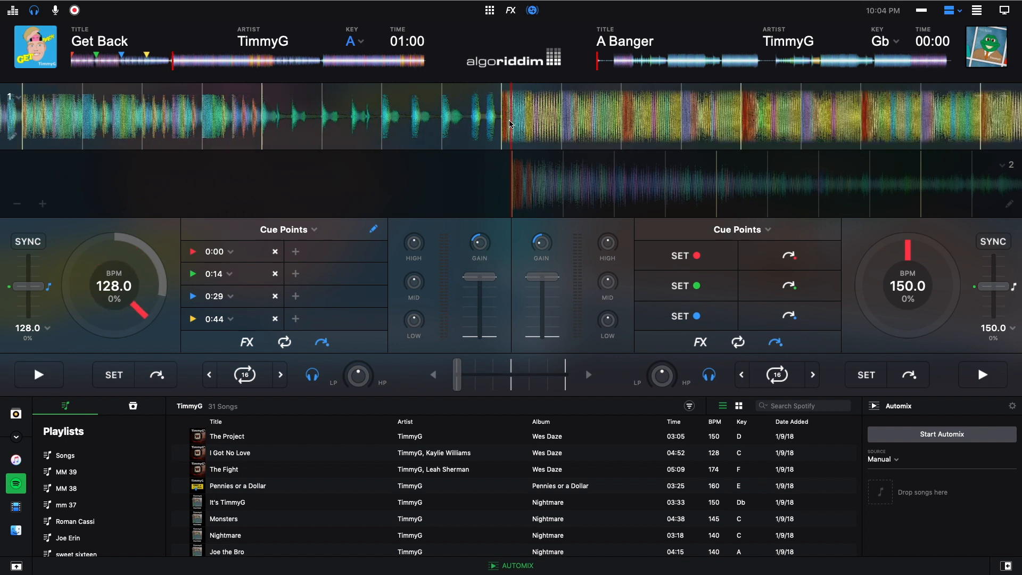
drag(516, 121, 531, 119)
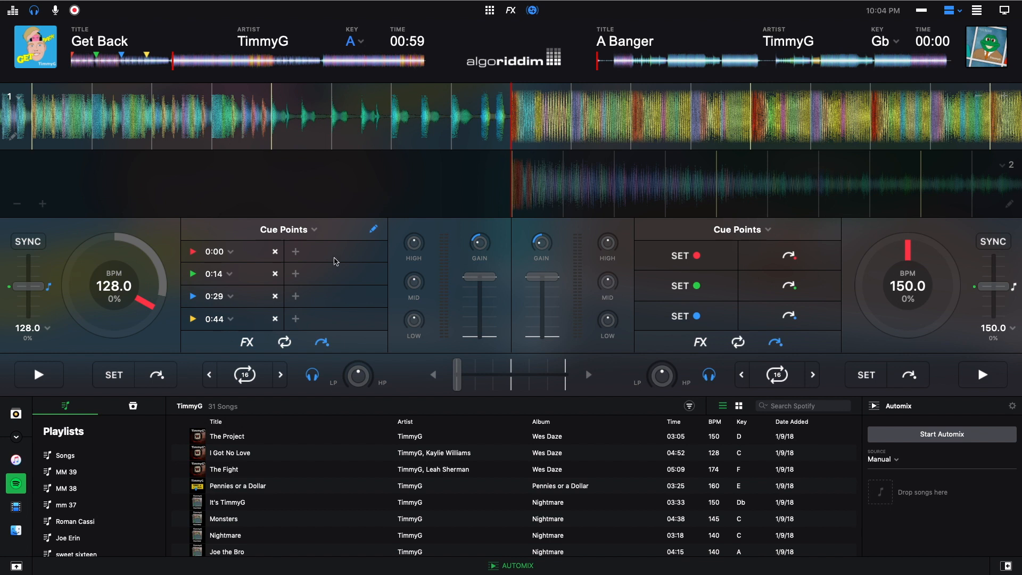
drag(338, 108, 678, 115)
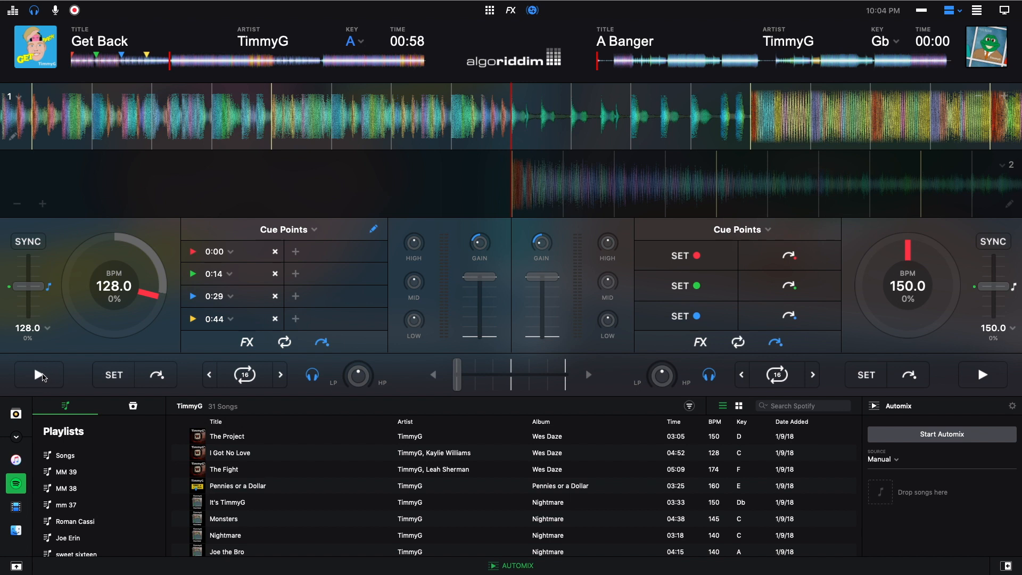
click(38, 375)
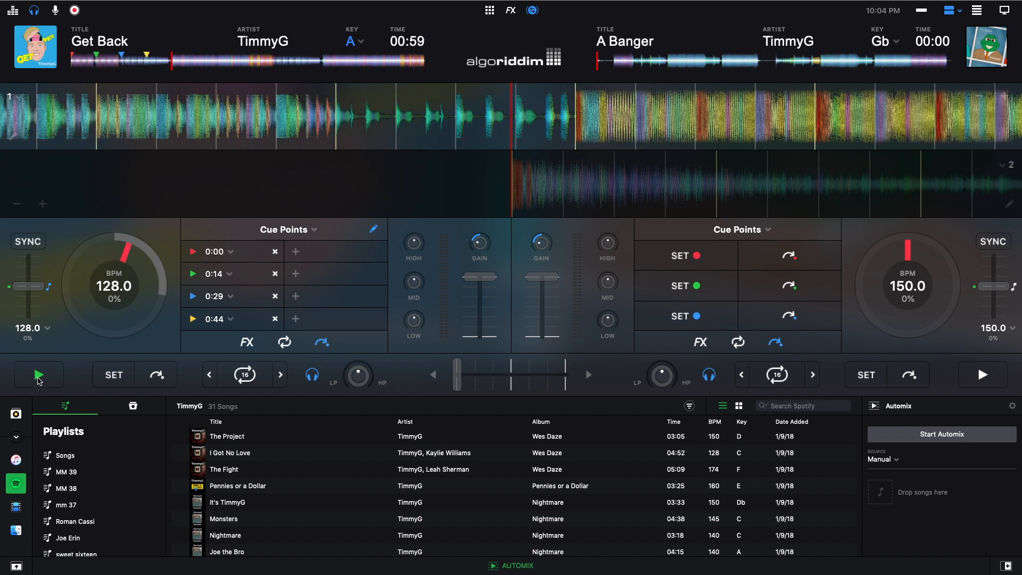
click(38, 378)
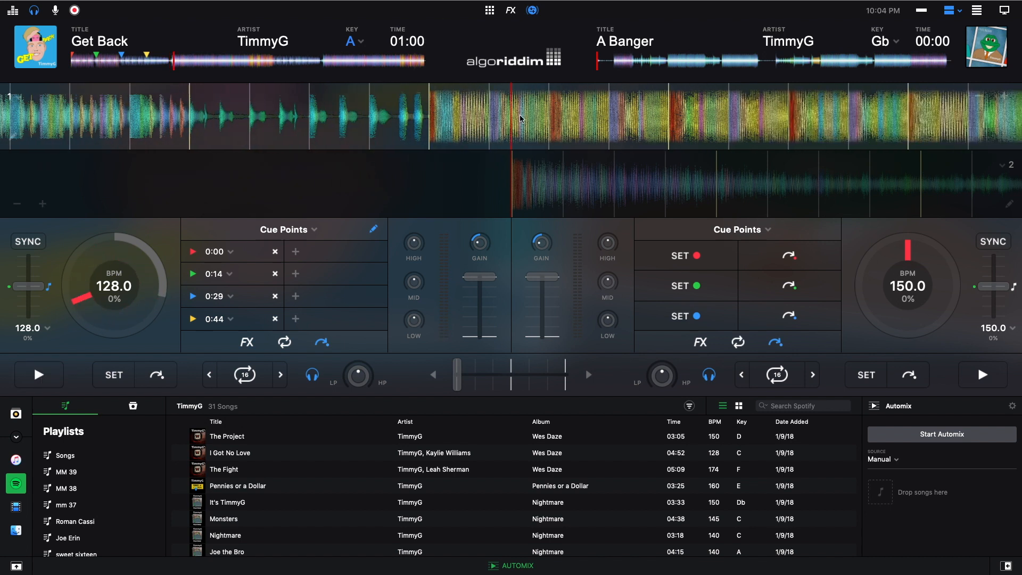
drag(258, 121, 526, 116)
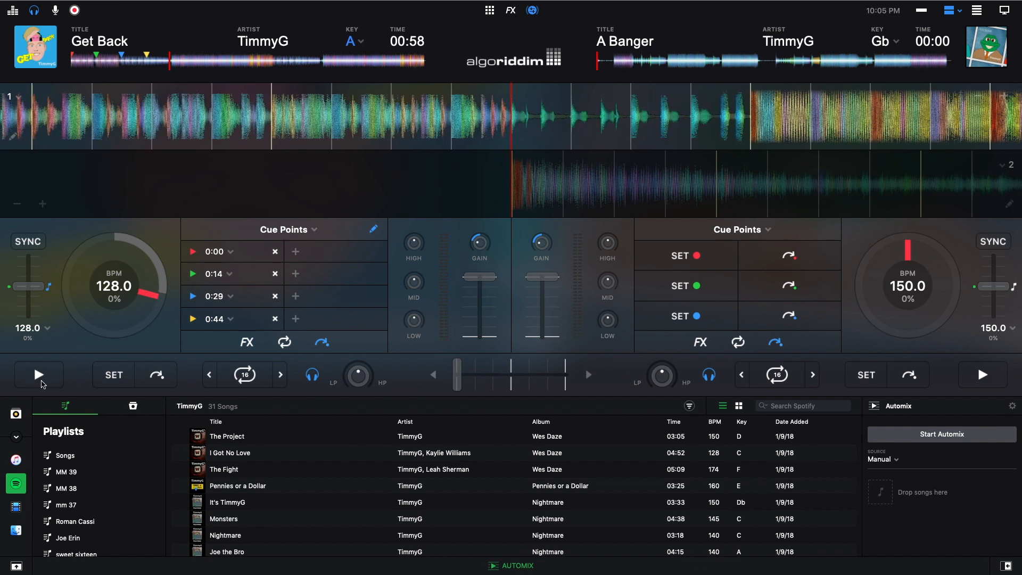
click(42, 383)
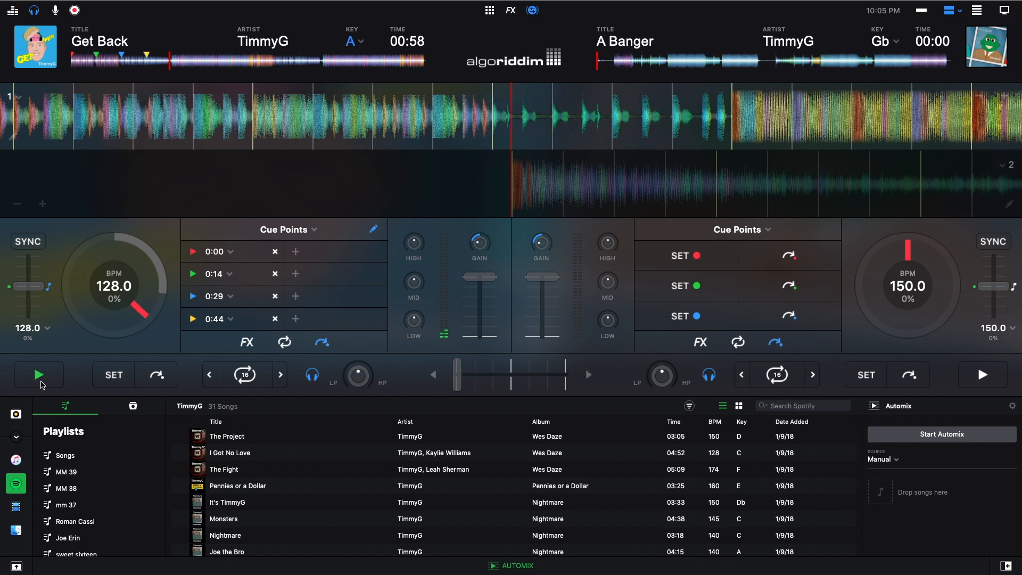
click(41, 382)
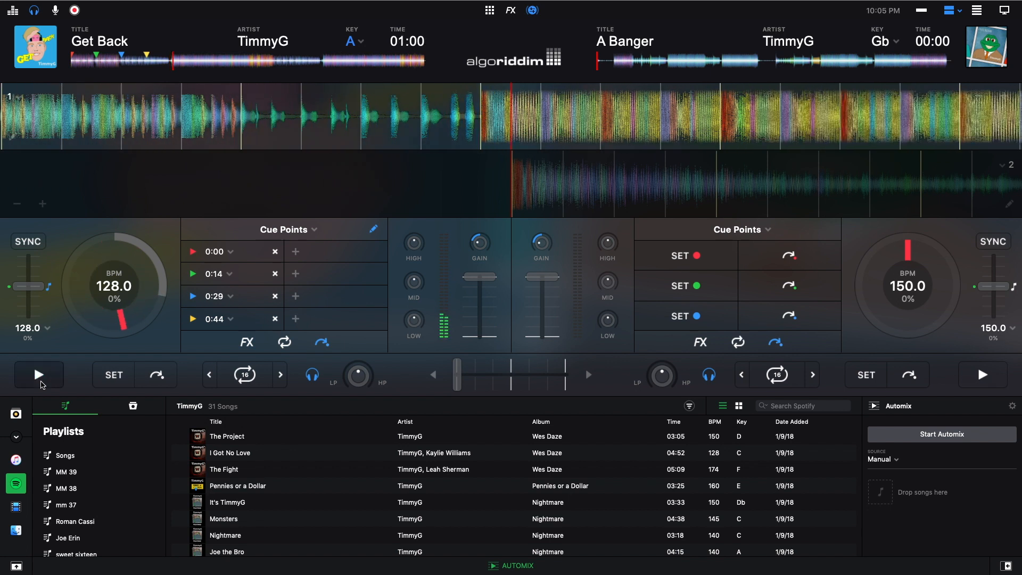
click(195, 320)
click(41, 382)
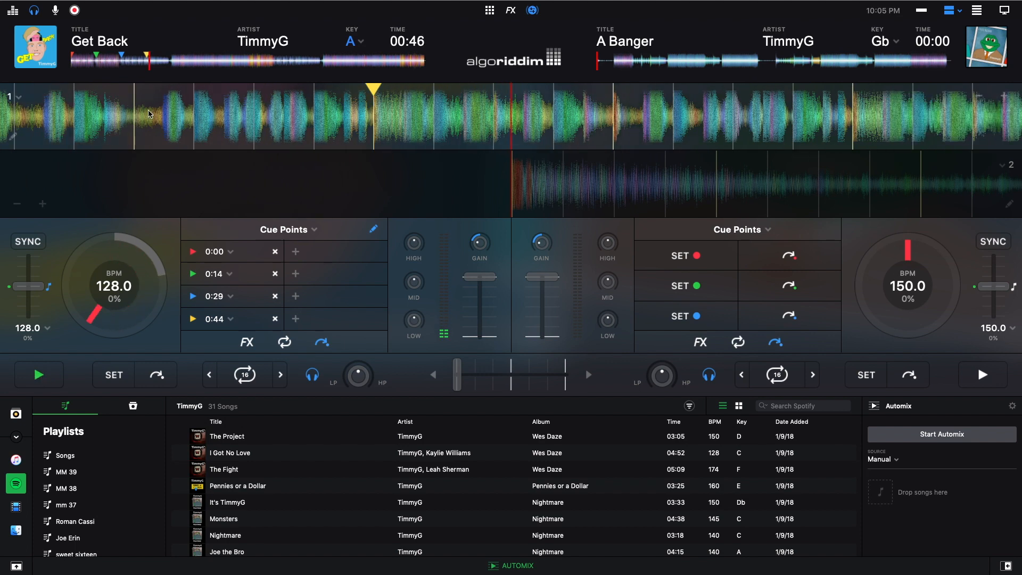
click(164, 63)
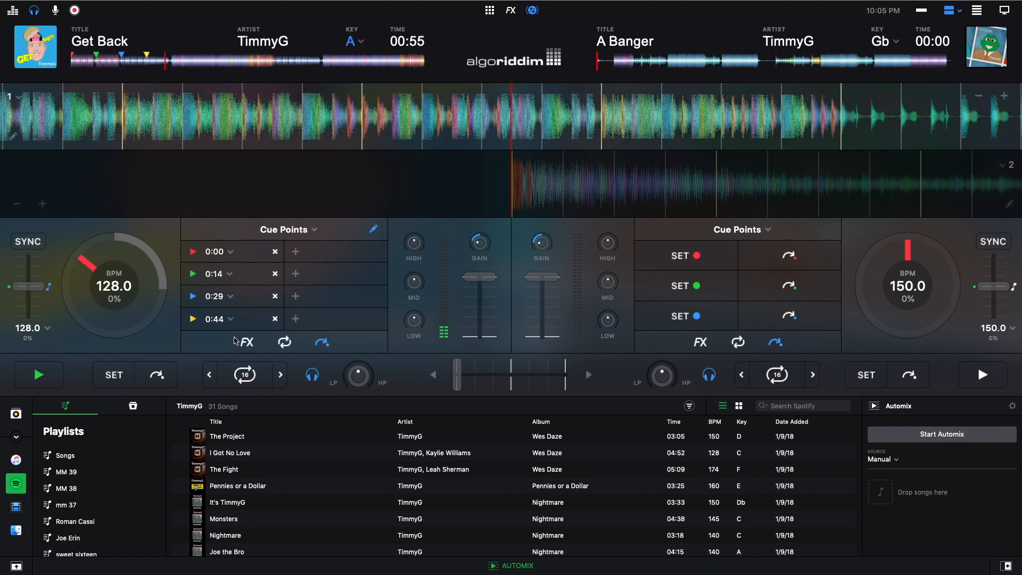
click(296, 252)
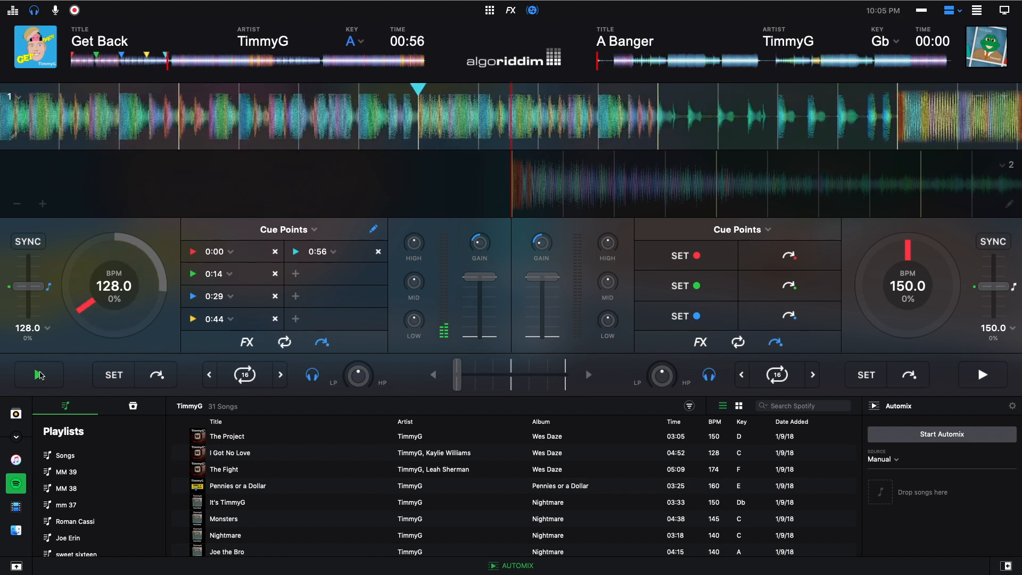
key(space)
click(378, 252)
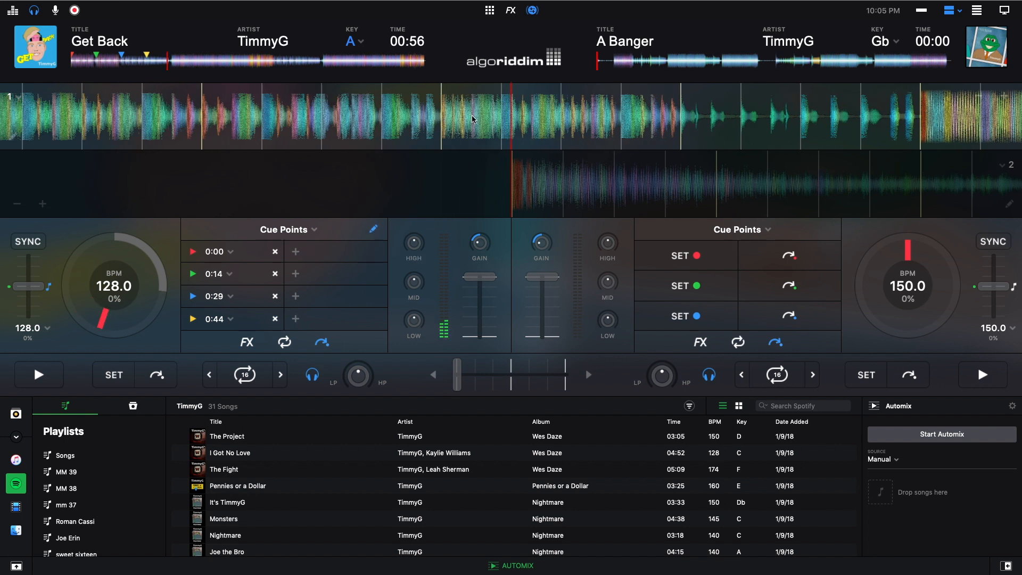
Step: Play Get Back on from 0:56, set and recall the fifth cue point at 0:58, and set the sixth at 0:59
click(36, 375)
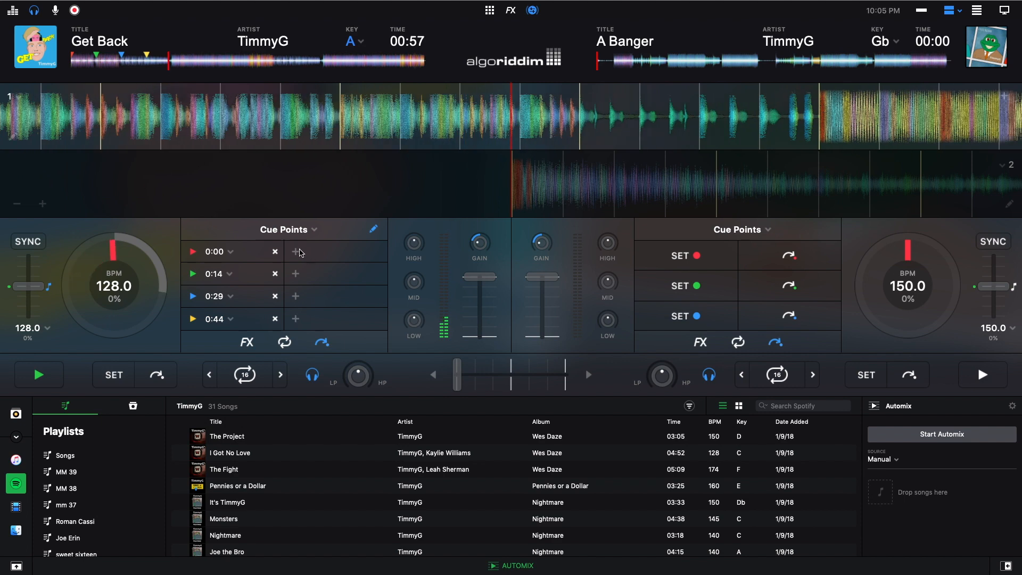
click(295, 252)
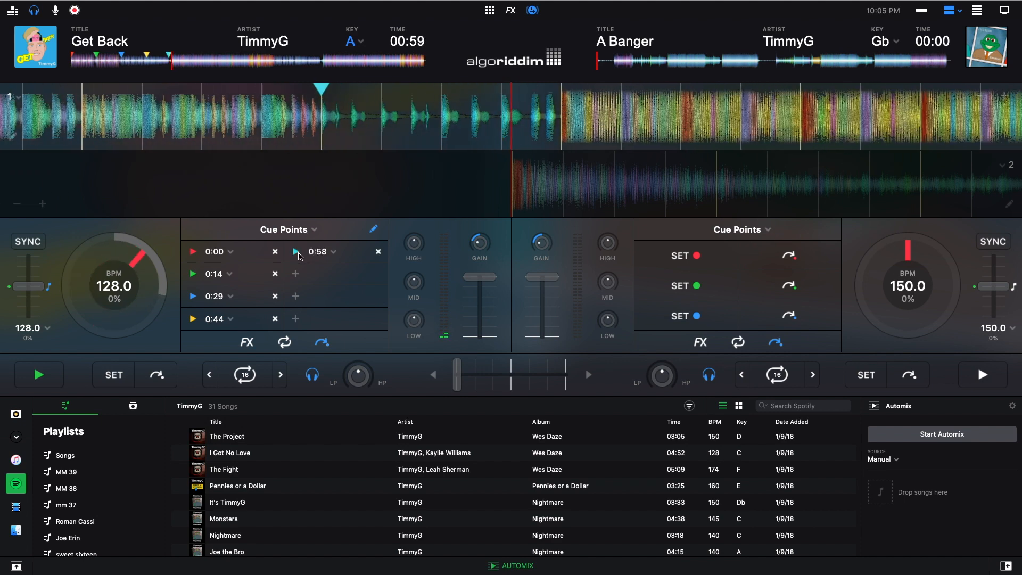
click(300, 253)
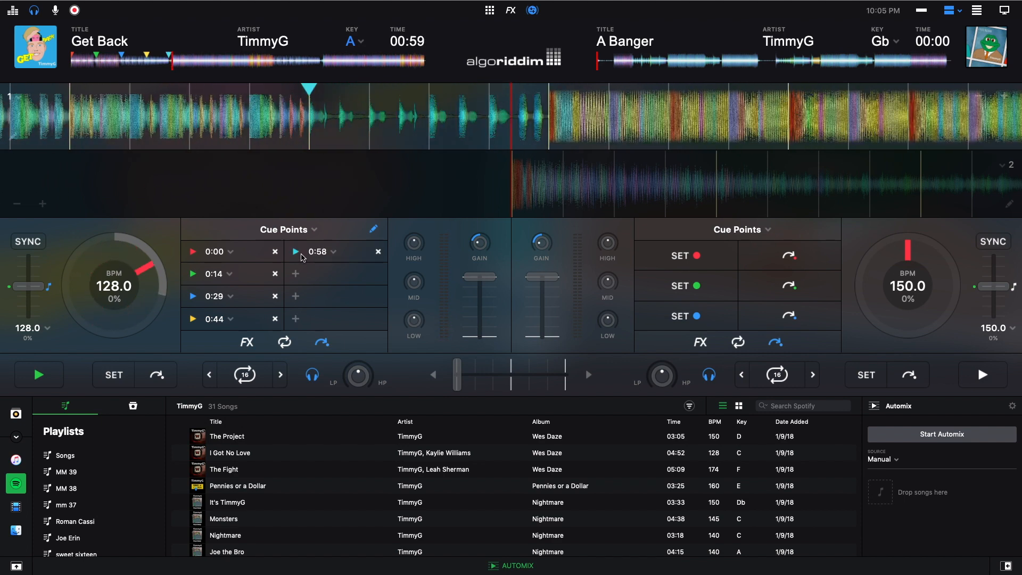
click(302, 256)
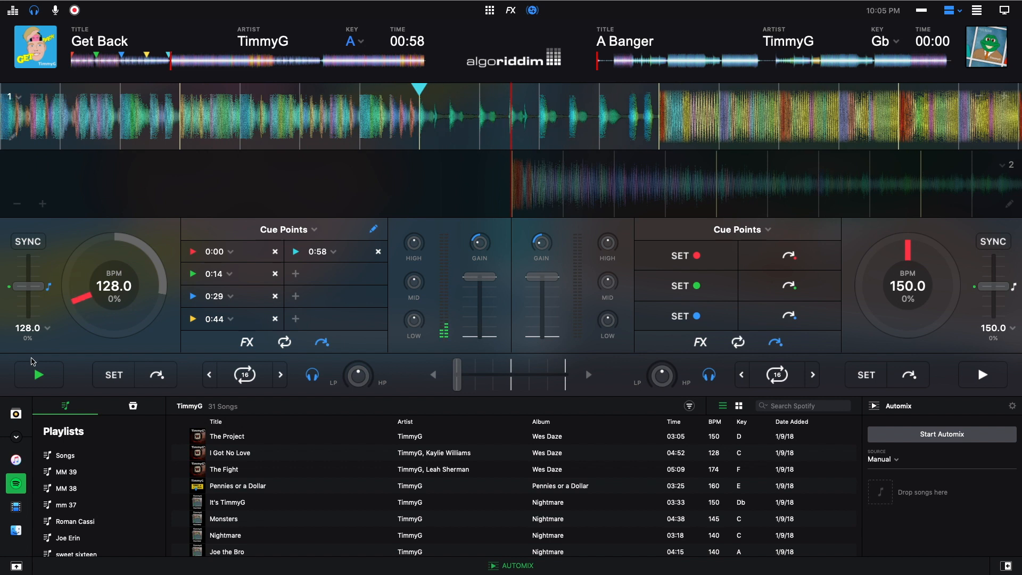
click(295, 274)
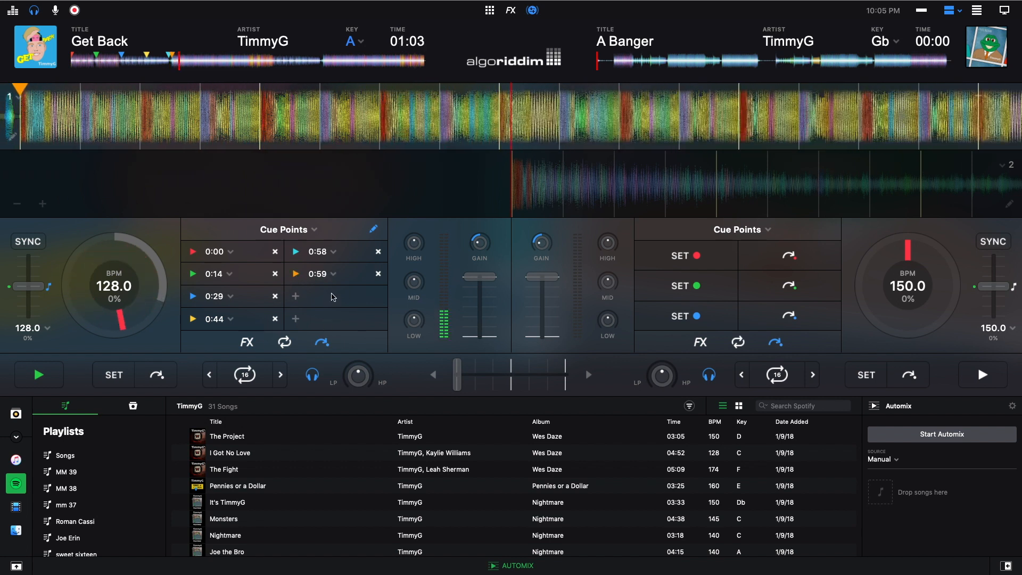
click(46, 378)
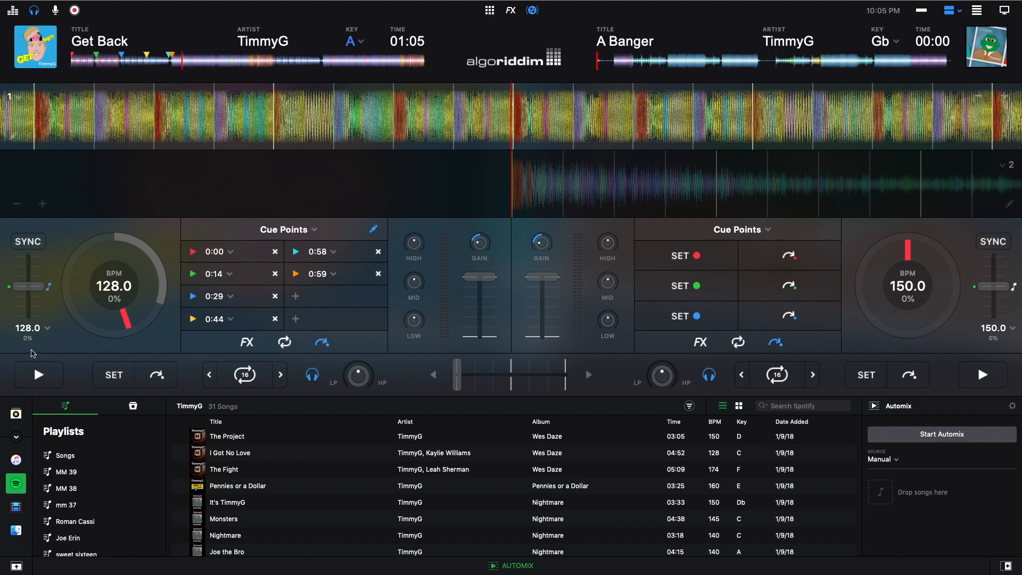
Step: Find the next phrase change in Get Back, play from about 1:41, and set the seventh cue point at 1:44
click(47, 383)
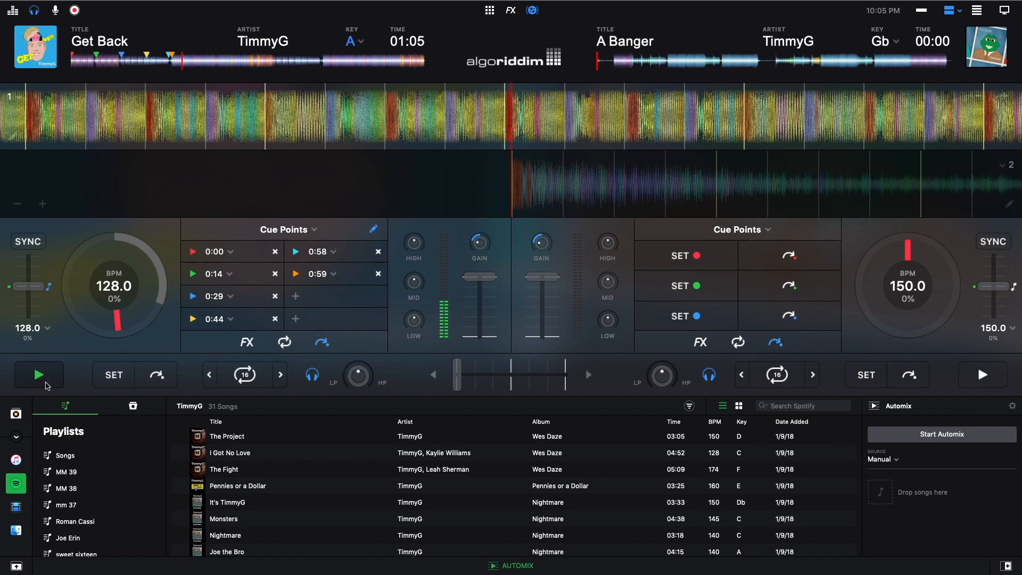
click(214, 61)
click(225, 62)
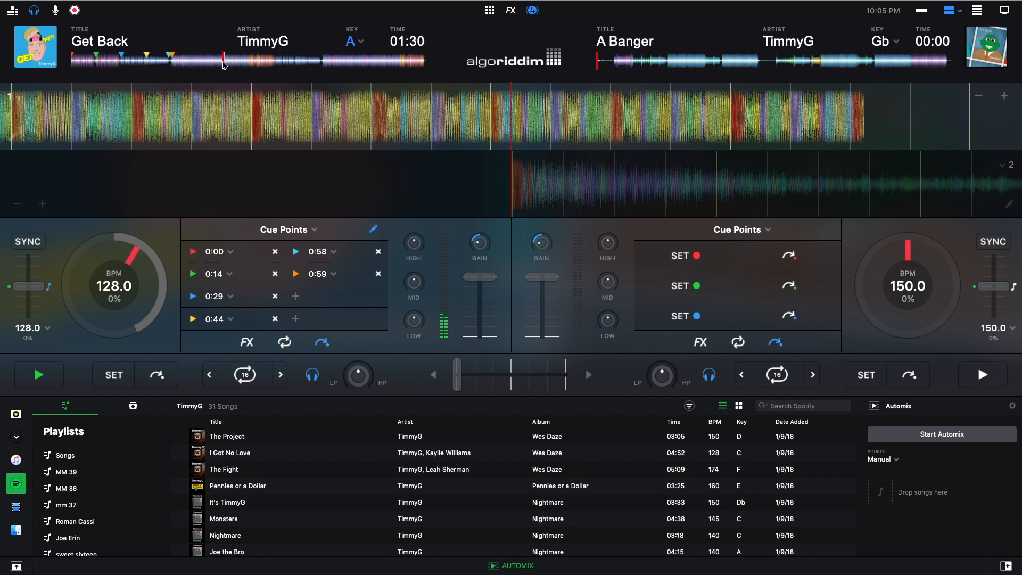
click(233, 63)
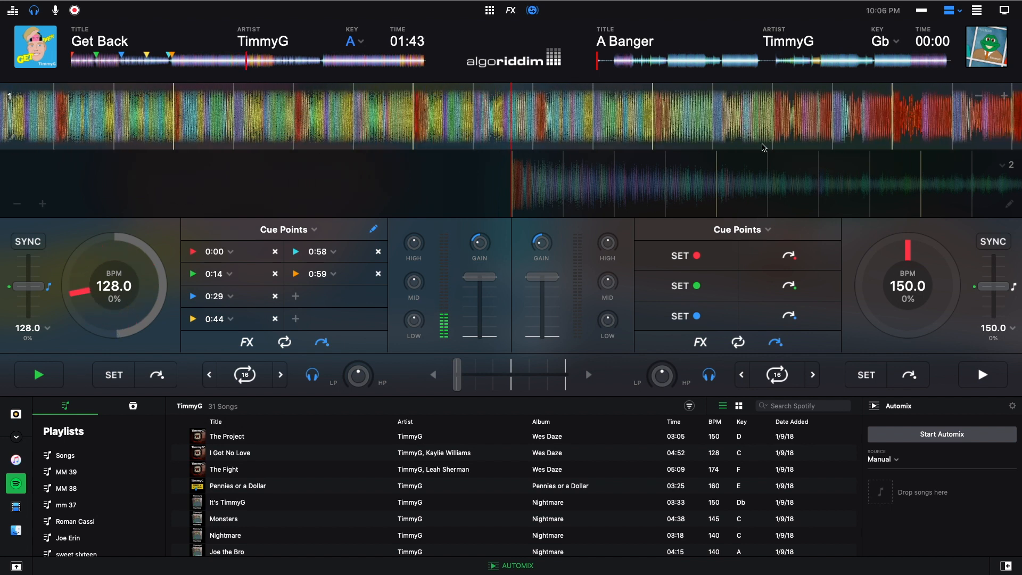
drag(546, 115, 620, 119)
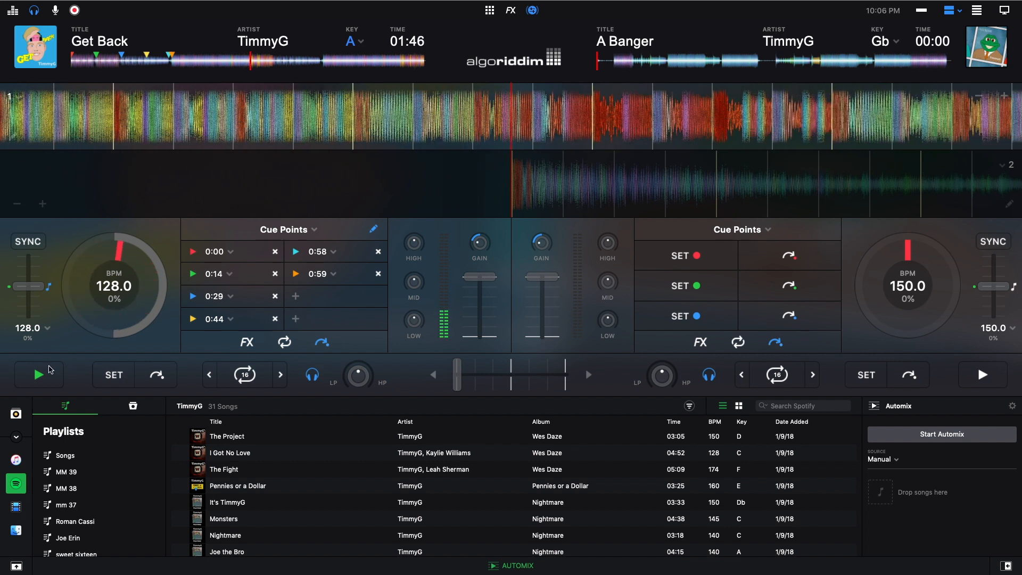
key(space)
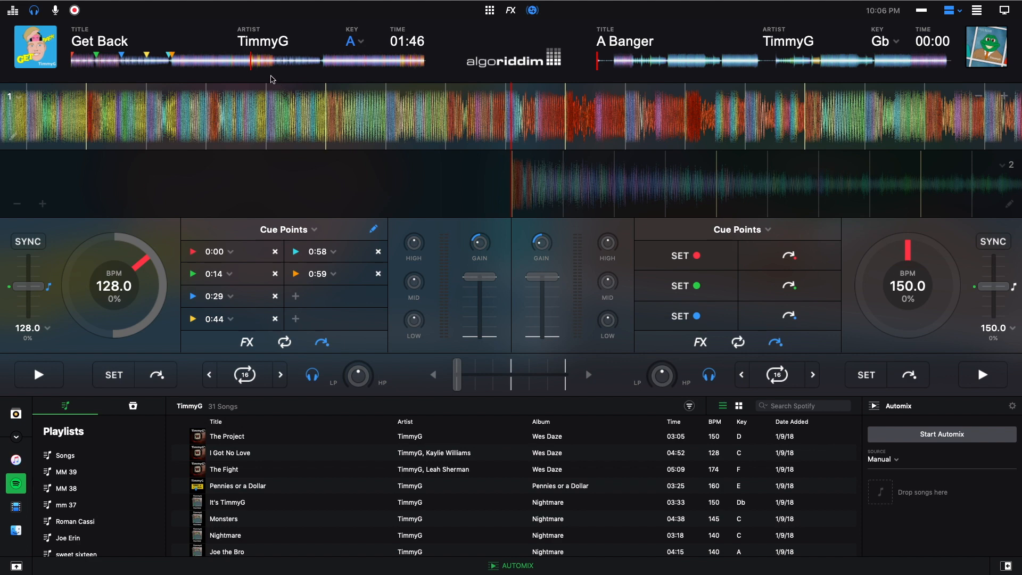
click(244, 62)
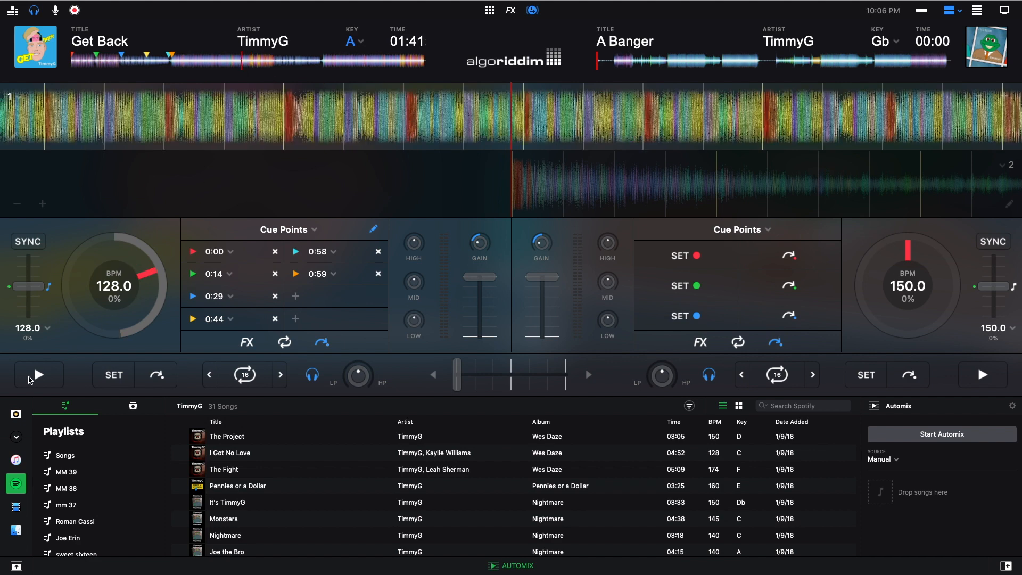
click(31, 377)
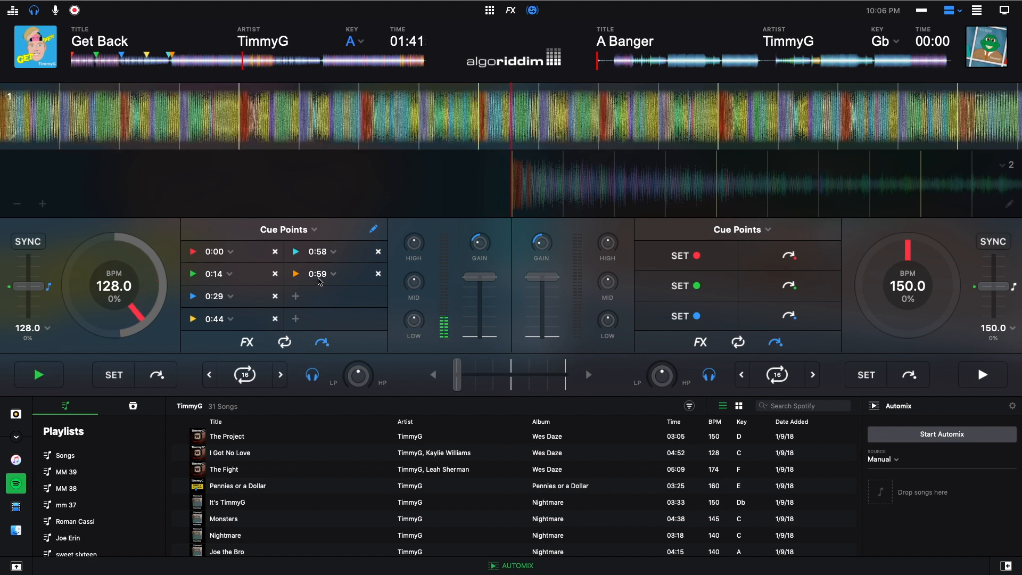
click(296, 297)
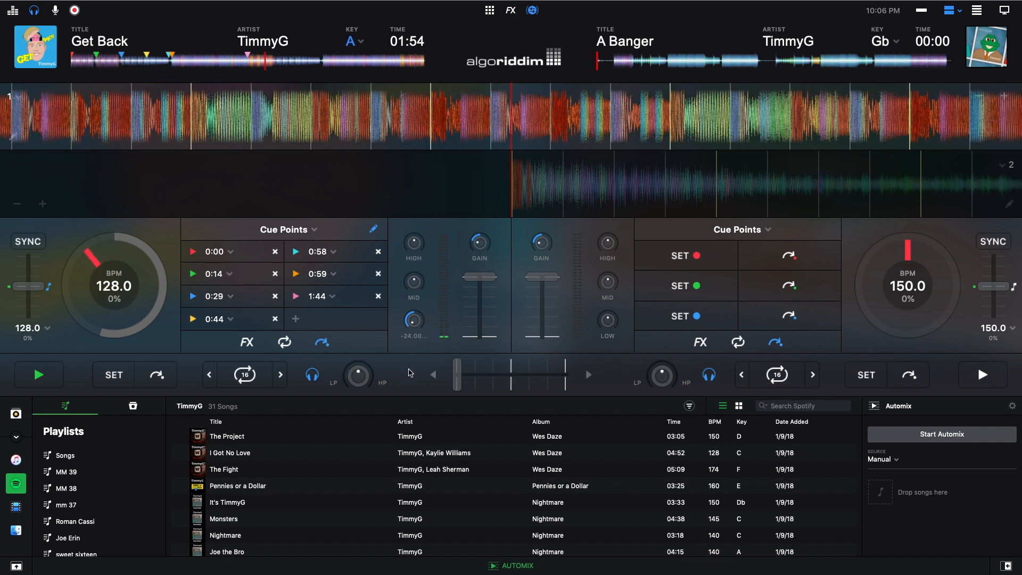
Step: Reset the first deck's low EQ to 0 dB, set the eighth cue point at 1:59, and pause
double_click(414, 321)
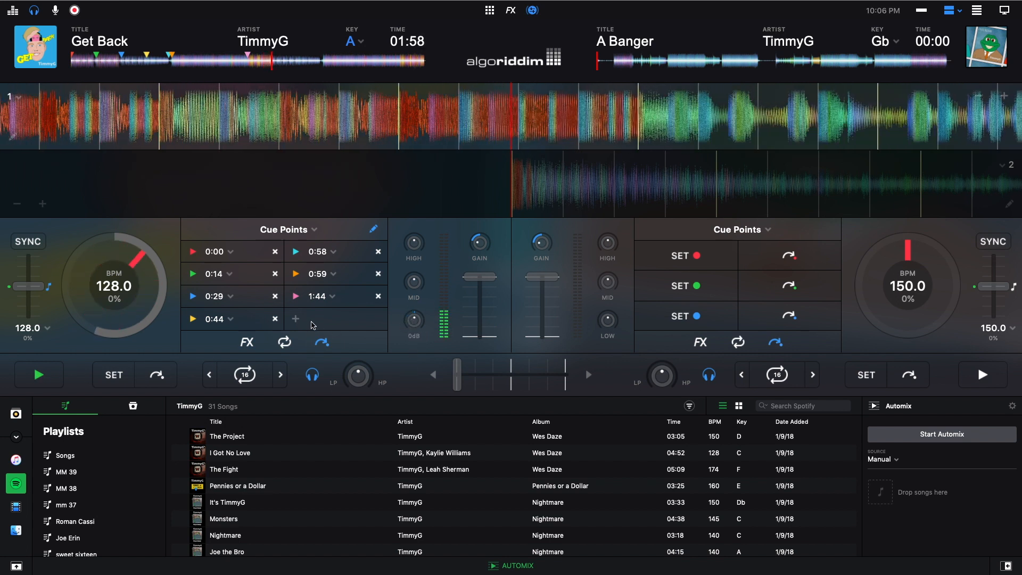
click(296, 319)
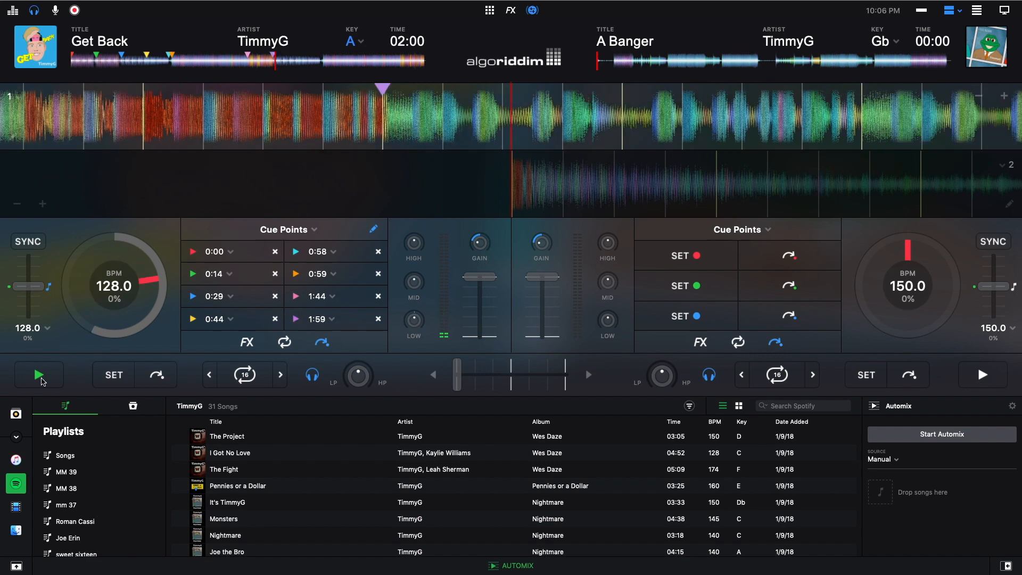
key(space)
Step: Examine the rest of Get Back from 2:00 to the end, sampling the sections around 2:29, 3:14 and 3:27
mouse_move(271, 63)
mouse_down()
mouse_move(248, 63)
mouse_move(275, 63)
mouse_up()
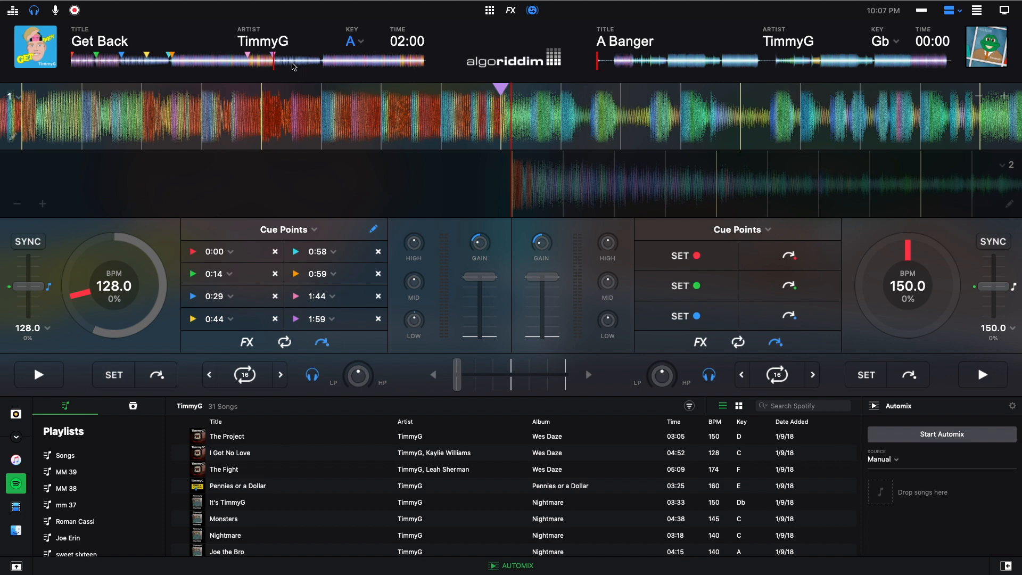
drag(273, 61, 341, 63)
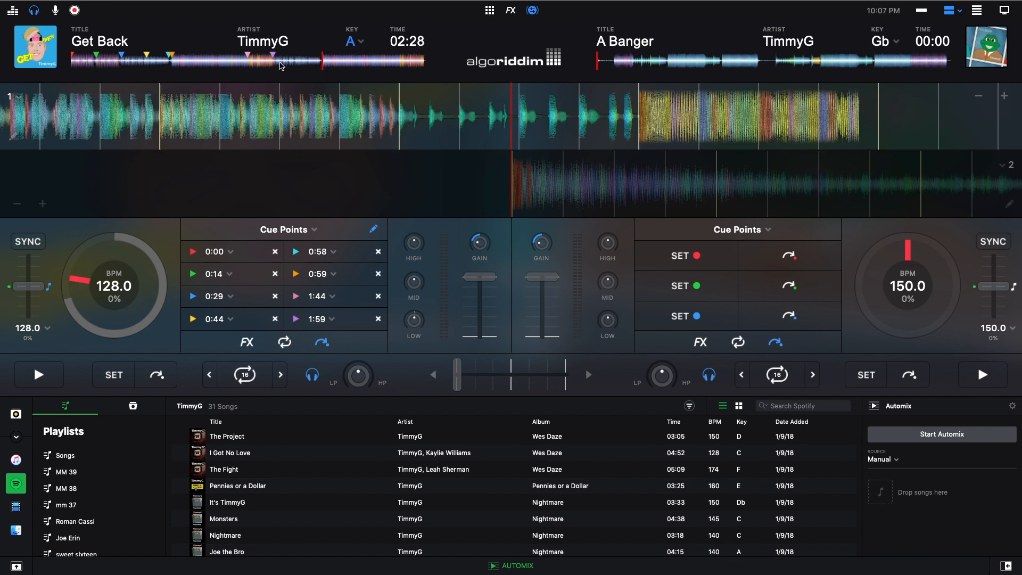
click(148, 63)
drag(148, 63, 323, 63)
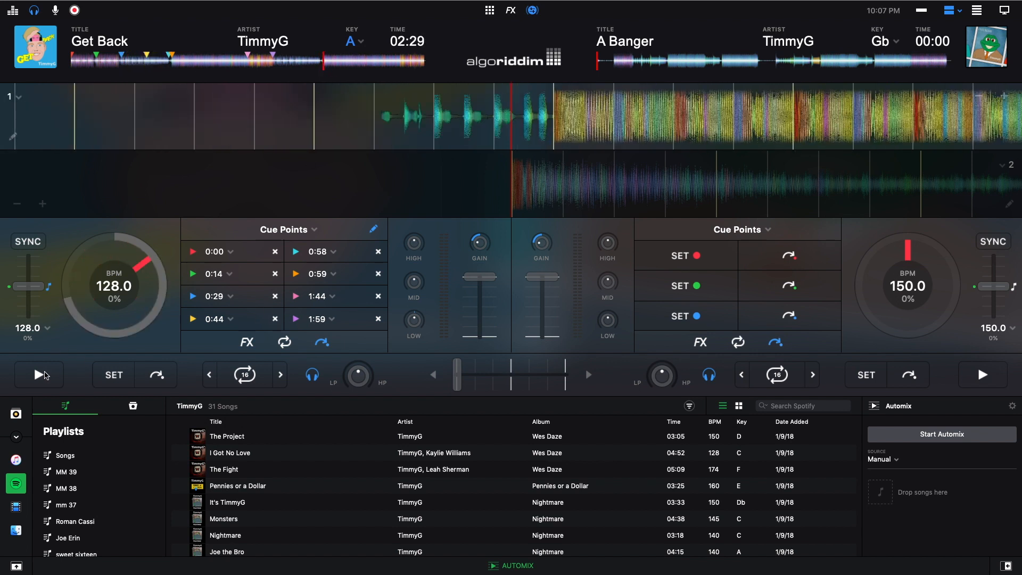
key(space)
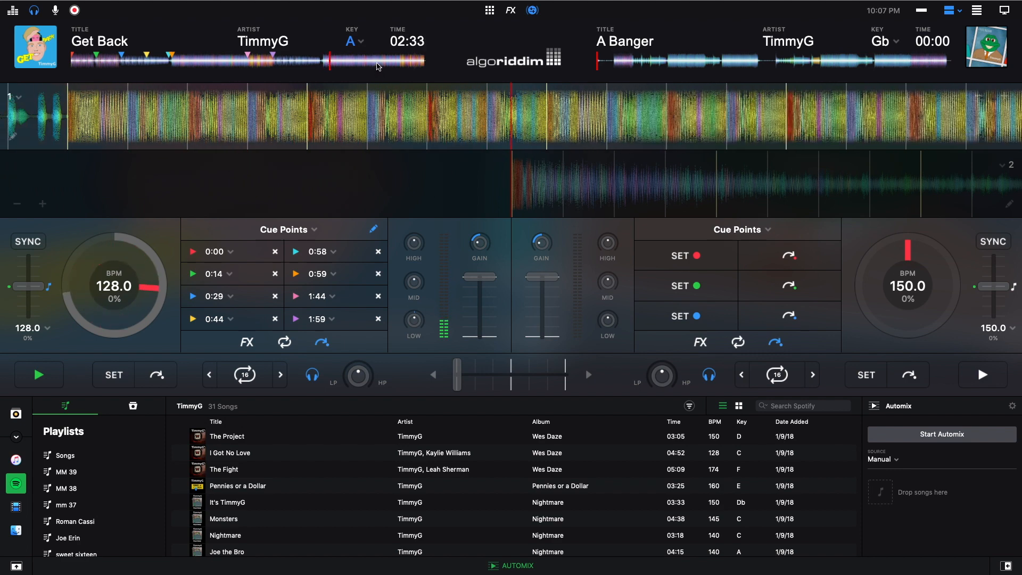
drag(377, 64, 404, 62)
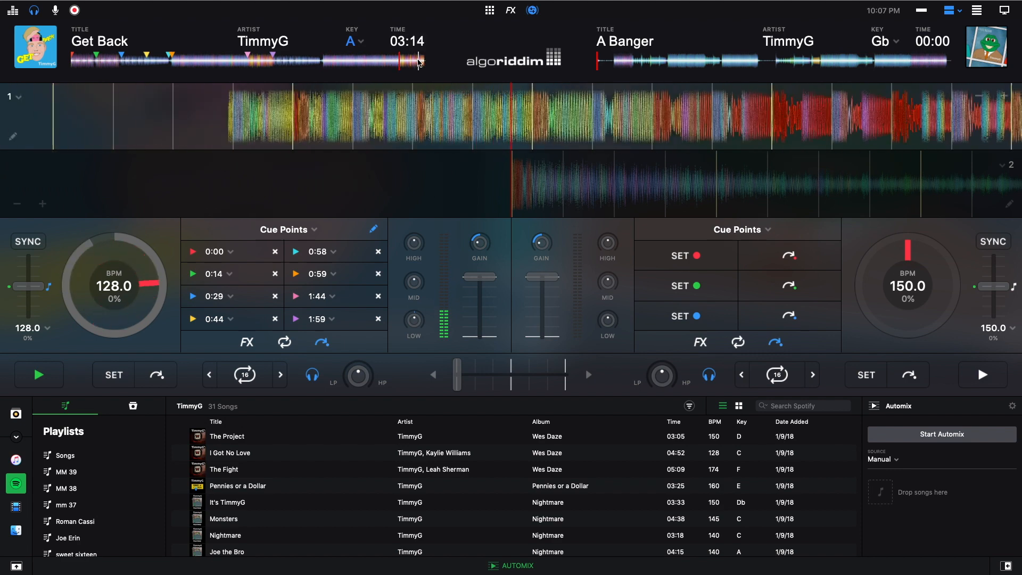
click(420, 62)
click(37, 374)
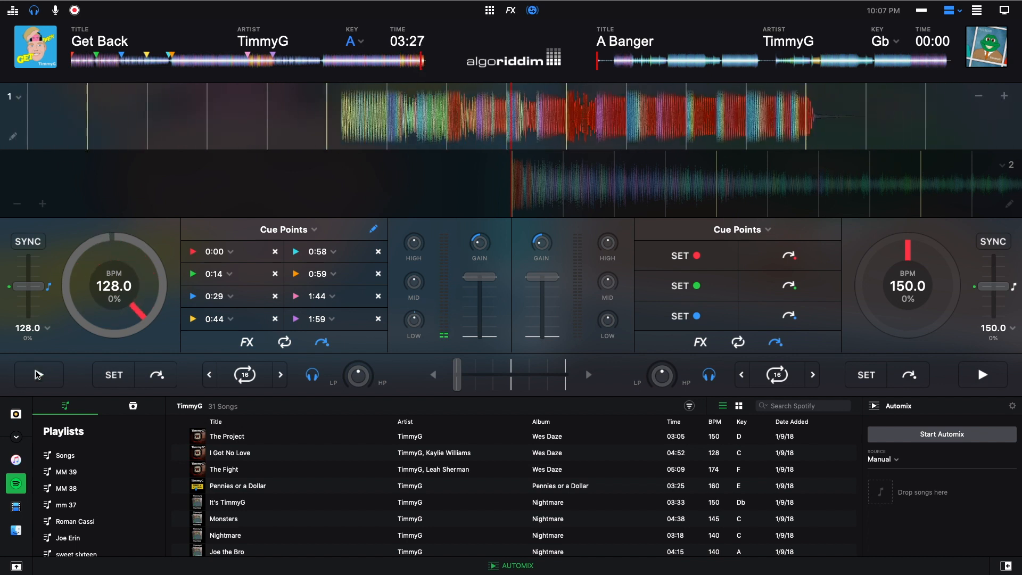
Step: Compare the section of Get Back at 2:29 with the fifth cue point by recalling the cue at 0:58
drag(416, 61, 324, 65)
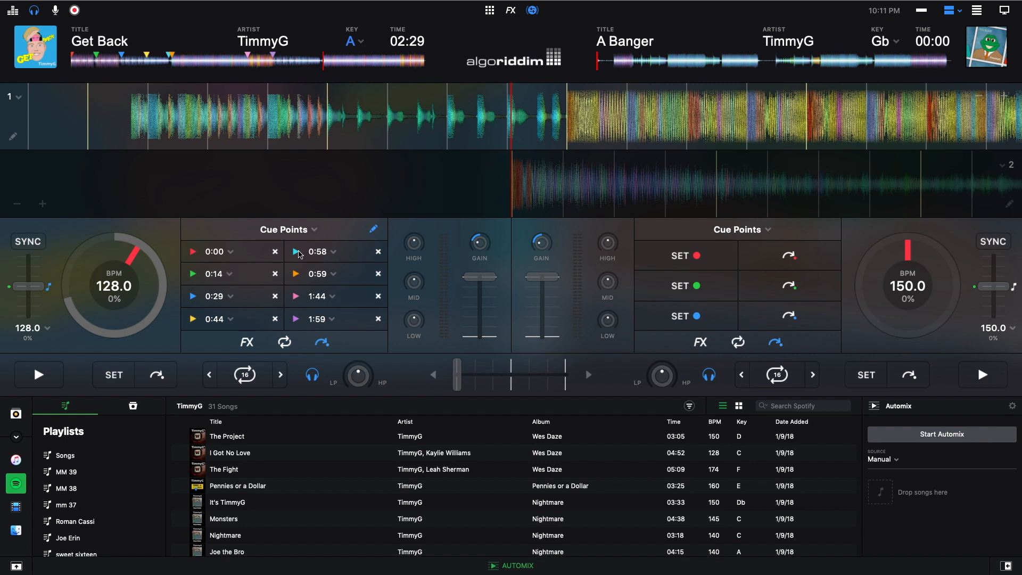
click(298, 254)
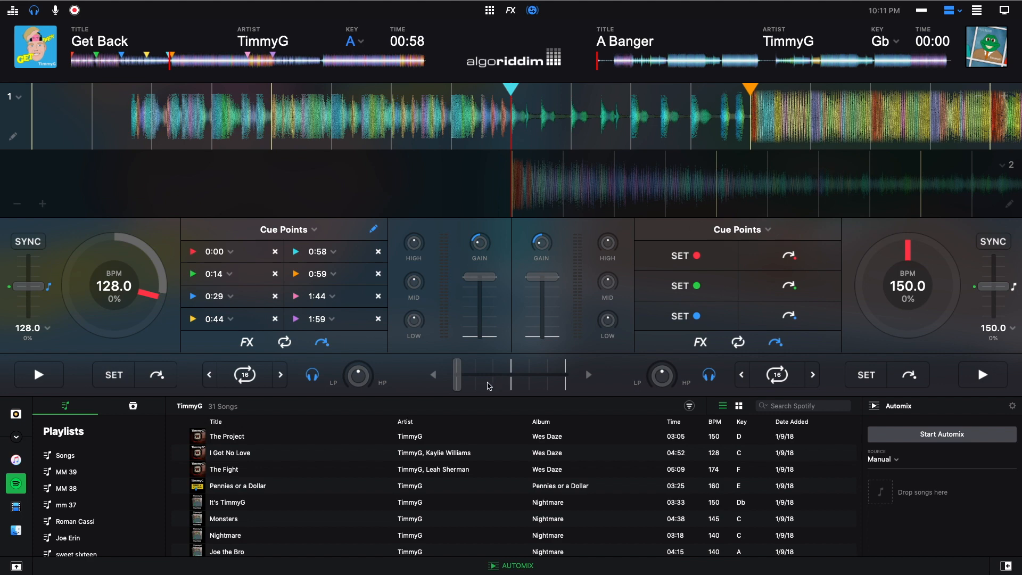
Step: Crossfade fully to the second deck and switch its cue point layout to 8 Cue Points
drag(464, 379, 586, 379)
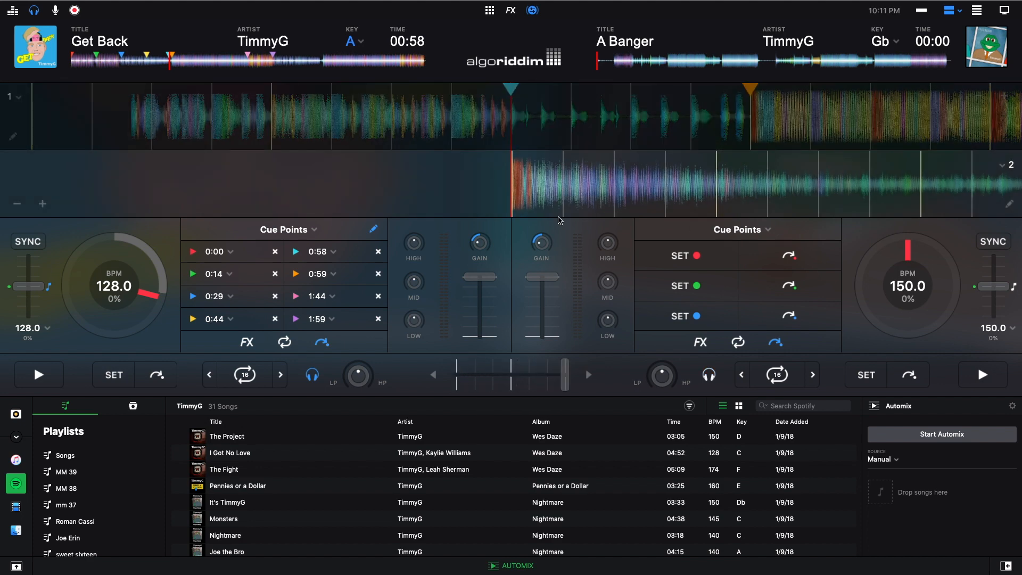
click(768, 231)
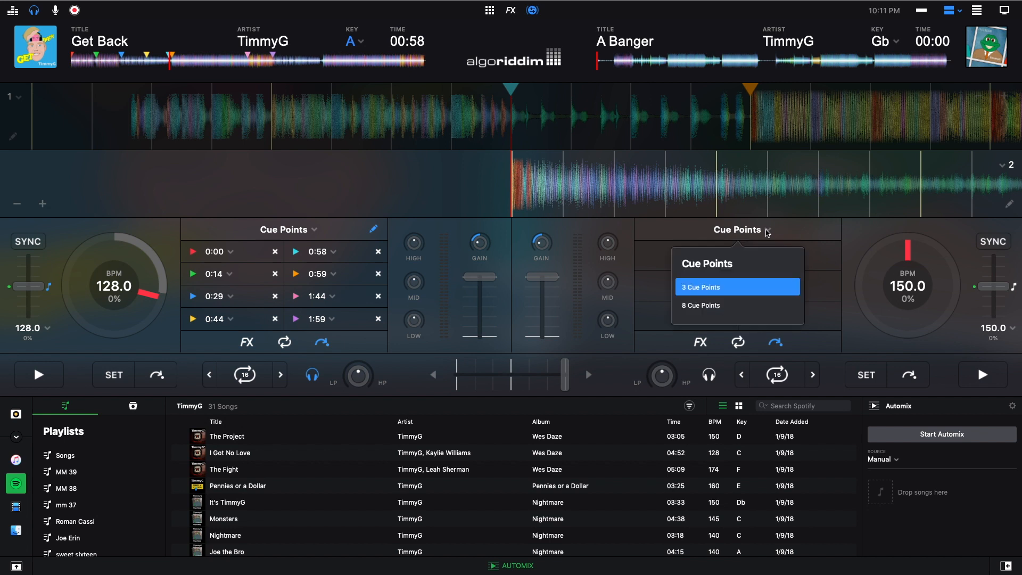
click(707, 313)
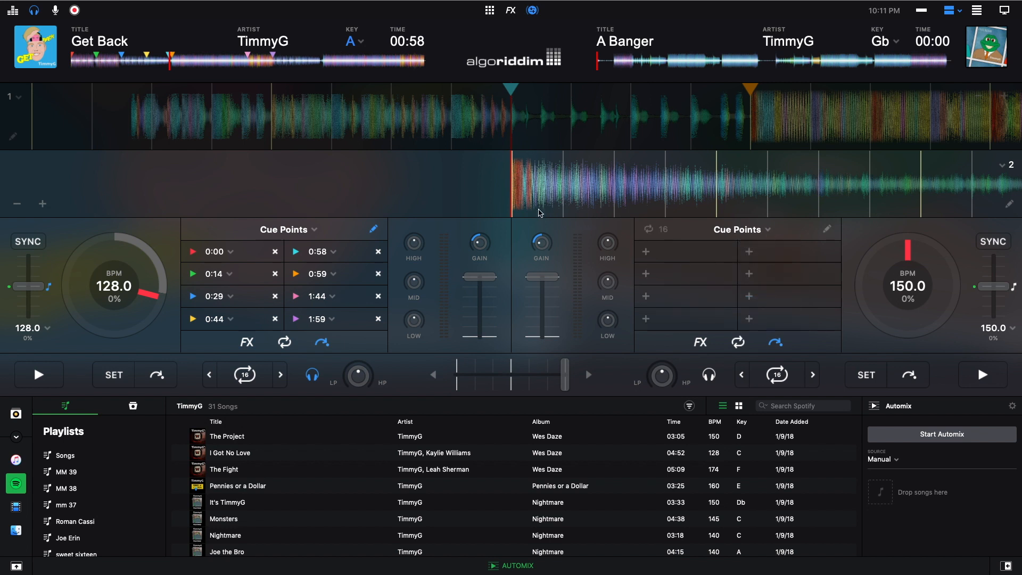
Step: Enable headphone cueing on the second deck, play A Banger from just before its start, and set cue points at 0:00 and 0:12
mouse_move(530, 182)
mouse_down()
mouse_move(553, 177)
mouse_move(540, 183)
mouse_move(562, 198)
mouse_move(637, 188)
mouse_up()
click(710, 376)
click(980, 375)
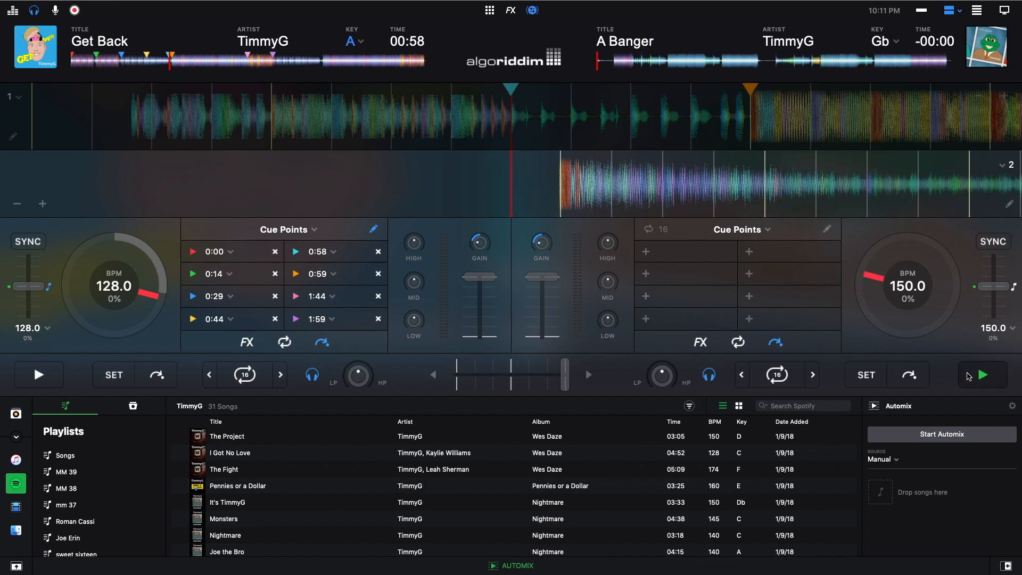
click(651, 258)
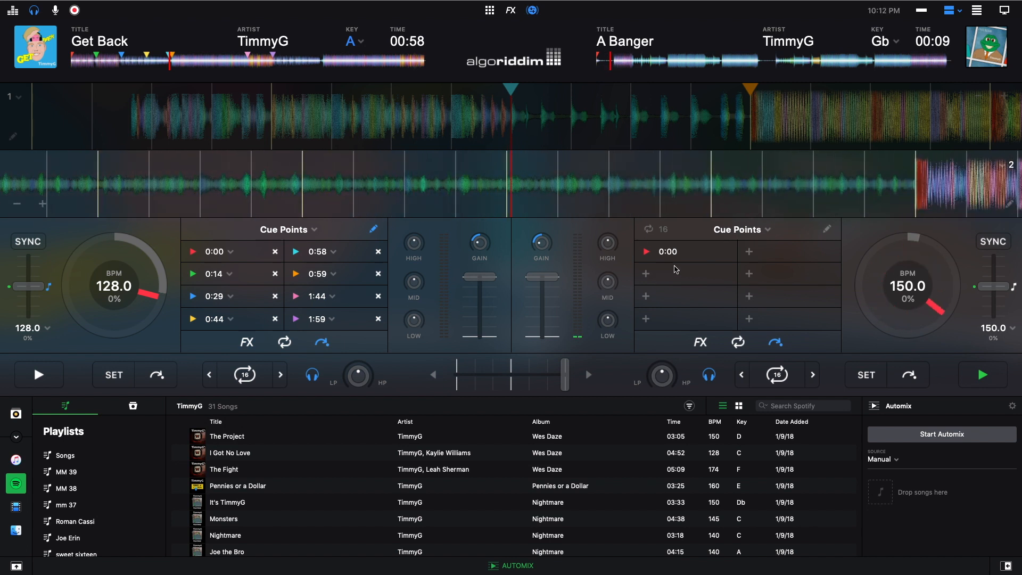
click(647, 275)
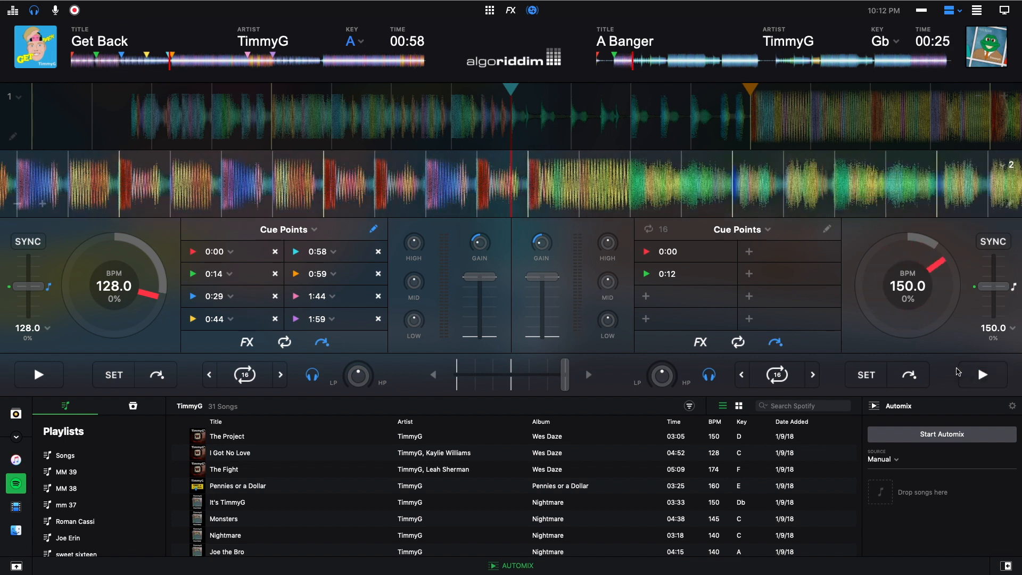
Step: Move A Banger back to 0:22, play on, and set the third cue point at 0:25 and the fourth at 0:38
key(space)
mouse_move(481, 177)
mouse_down()
mouse_move(558, 182)
mouse_move(533, 180)
mouse_up()
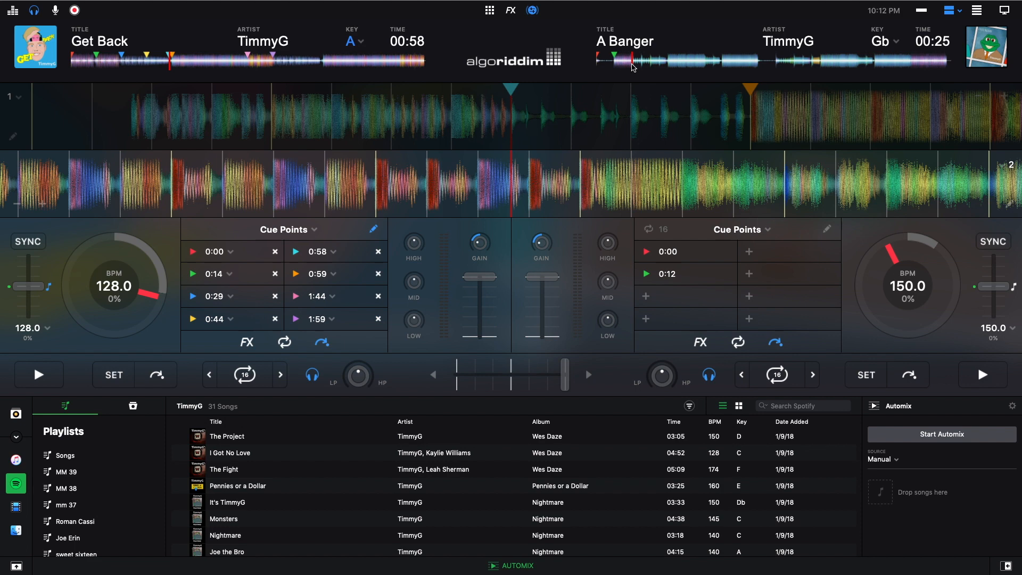
mouse_move(633, 62)
mouse_down()
mouse_move(641, 63)
mouse_move(628, 62)
mouse_up()
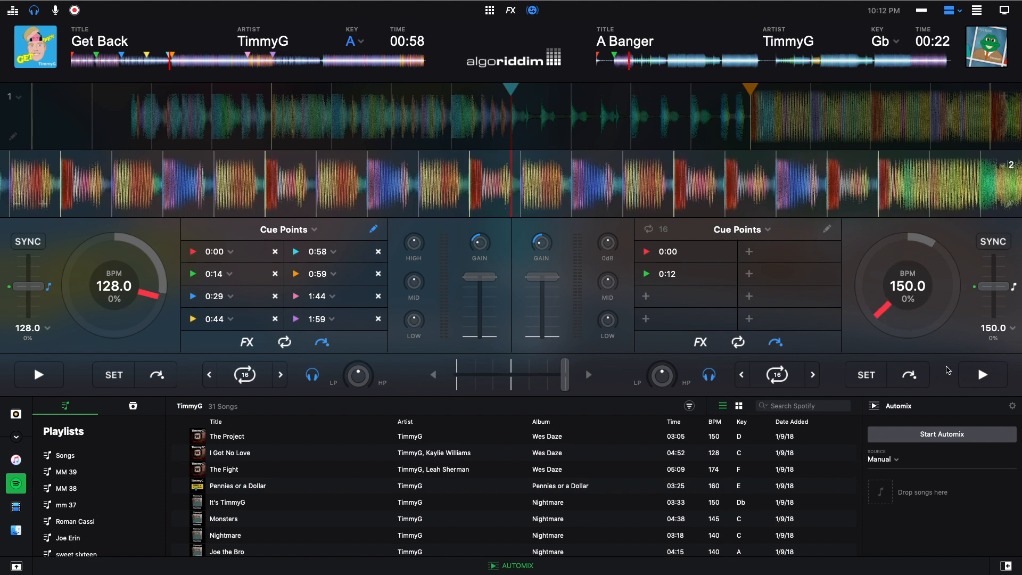
click(982, 375)
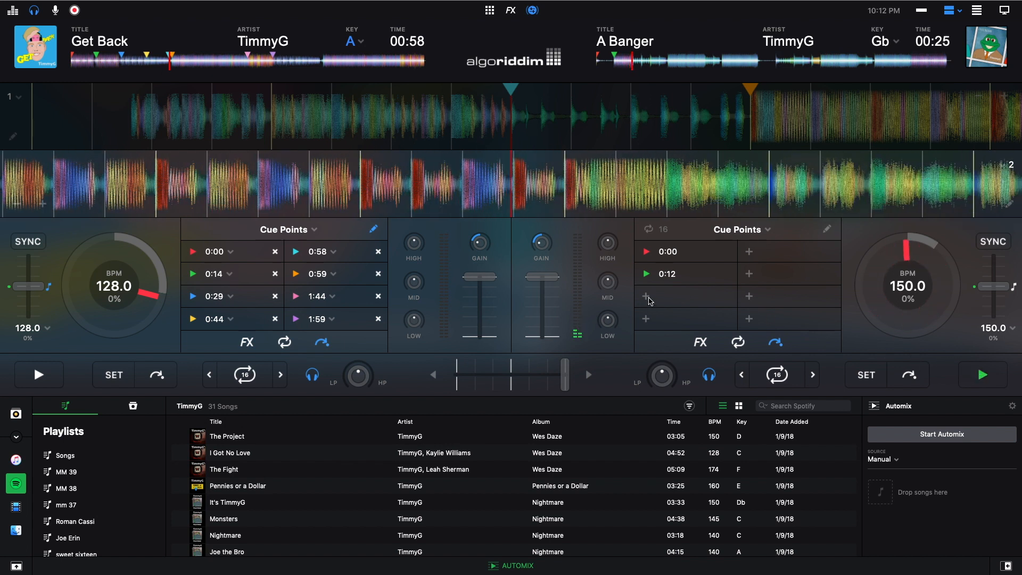
click(647, 297)
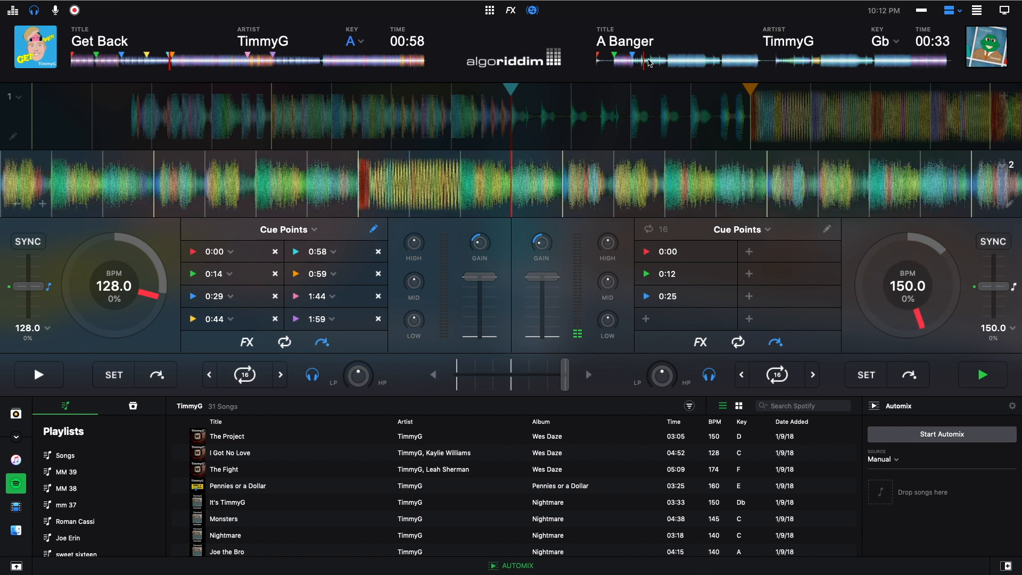
click(648, 320)
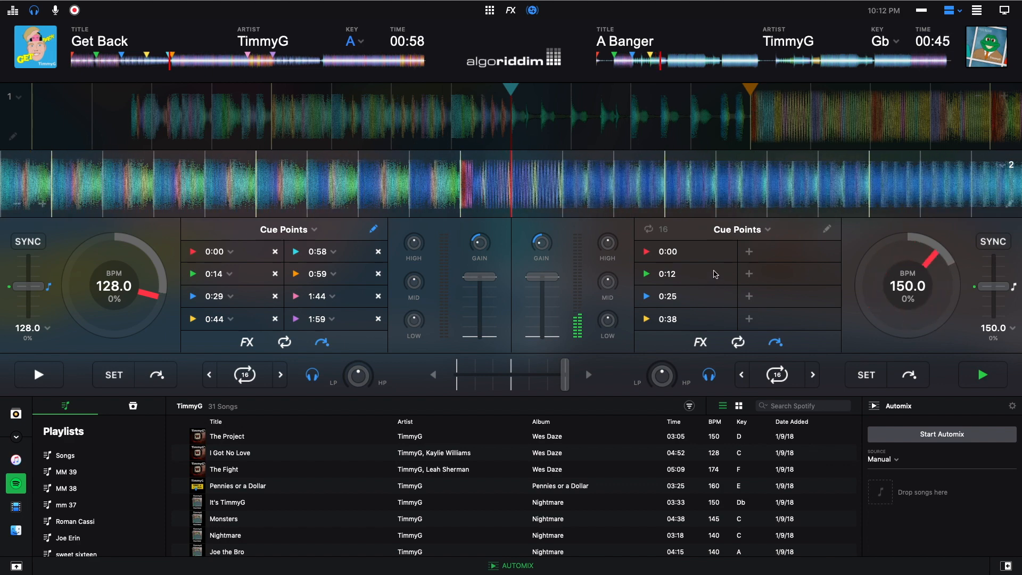
Step: Rewind A Banger to 0:40, replay up to the phrase change at 0:49, and pause at its start
click(980, 373)
drag(484, 188, 733, 191)
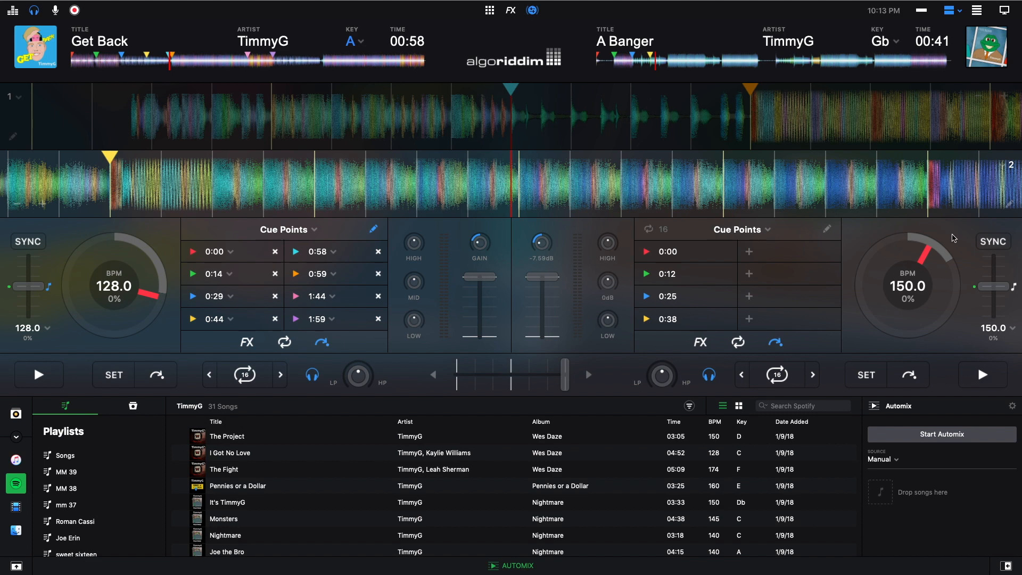
drag(634, 182, 708, 182)
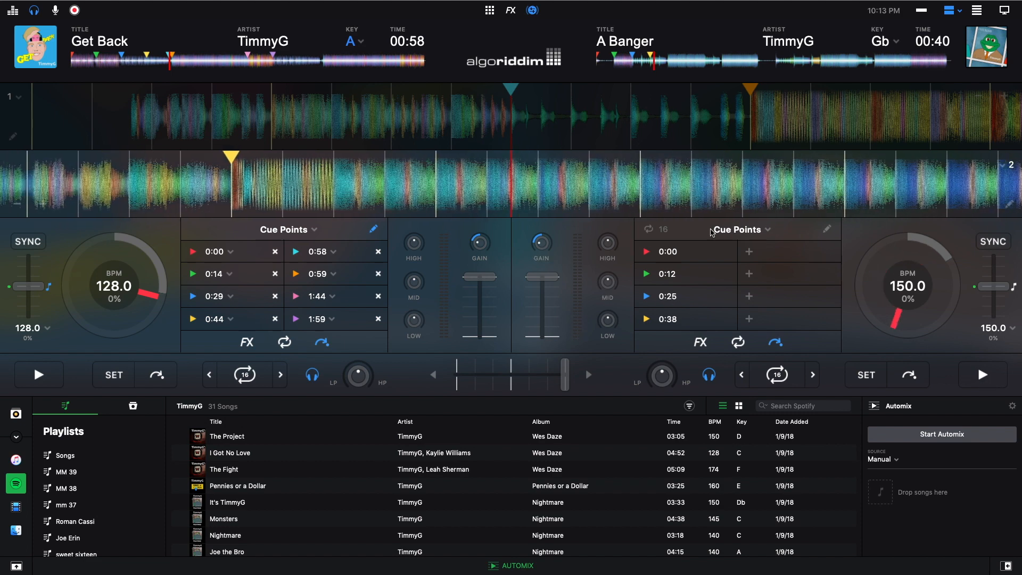
click(969, 378)
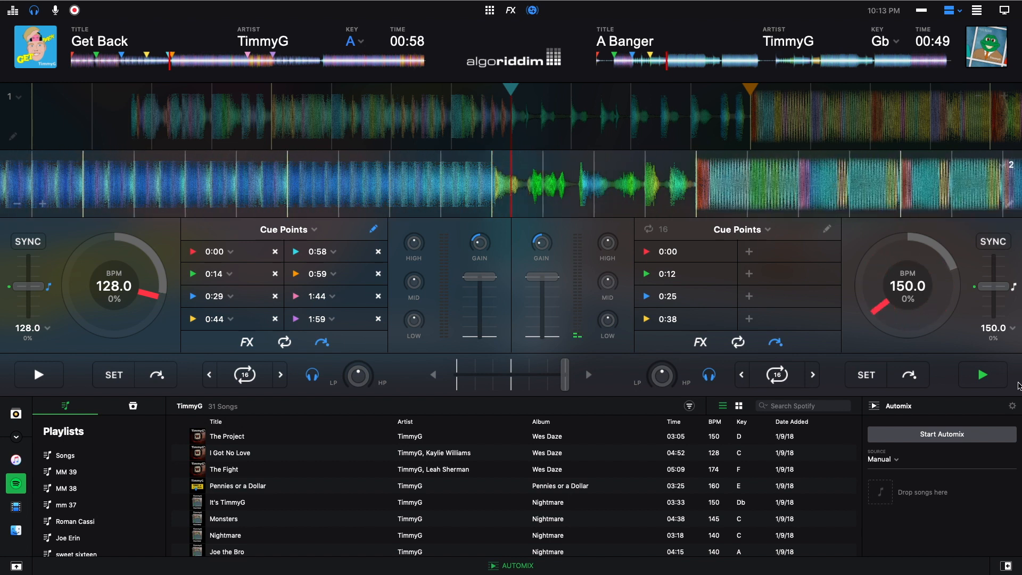
key(space)
scroll(429, 175, left, 3)
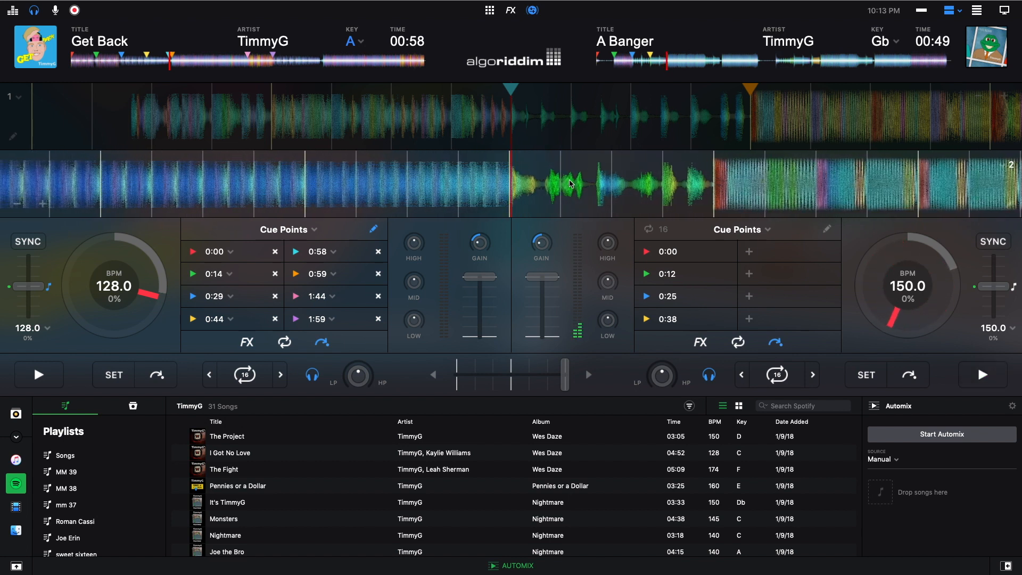
Step: Audition the break in A Banger from 0:49, replay it, and set the fifth cue point at 0:51 where the next phrase starts
click(975, 378)
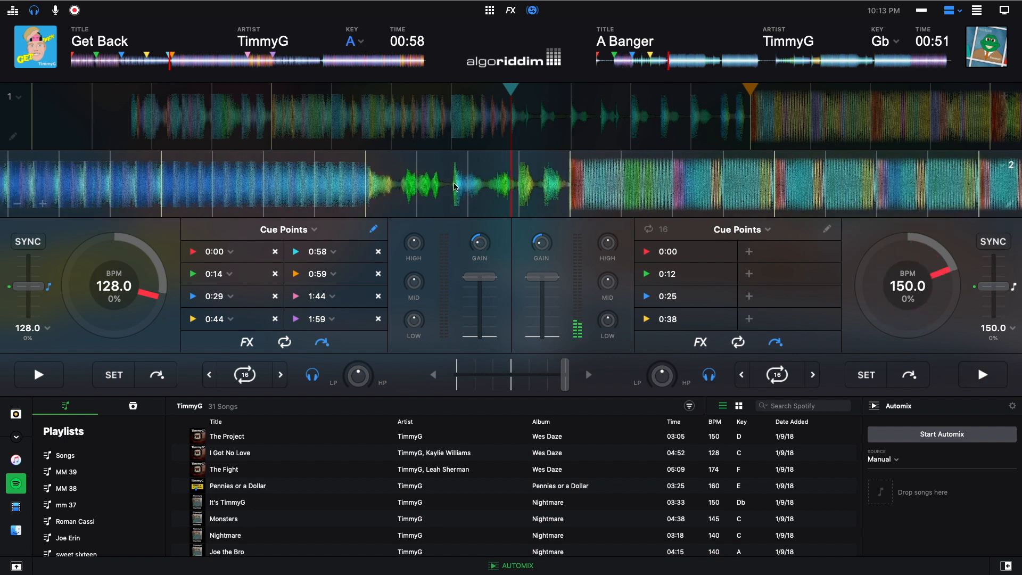
mouse_move(421, 181)
mouse_down()
mouse_move(633, 179)
mouse_move(620, 187)
mouse_up()
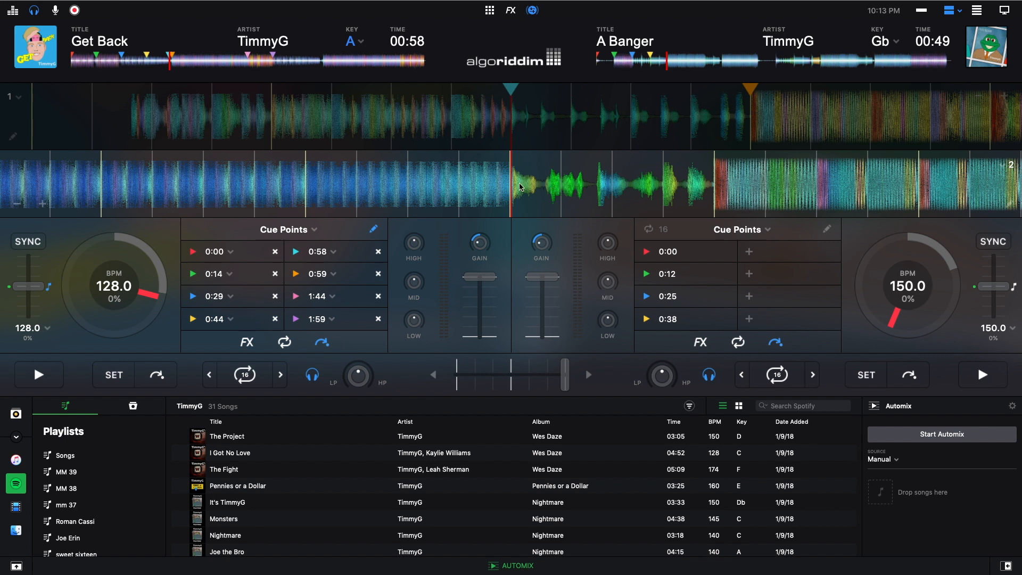
drag(516, 185, 528, 187)
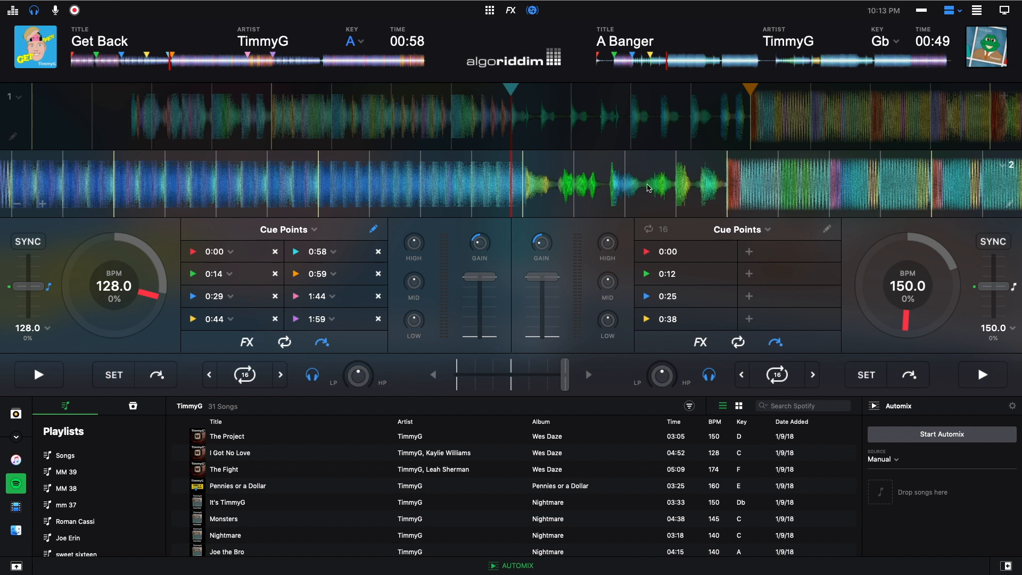
click(983, 374)
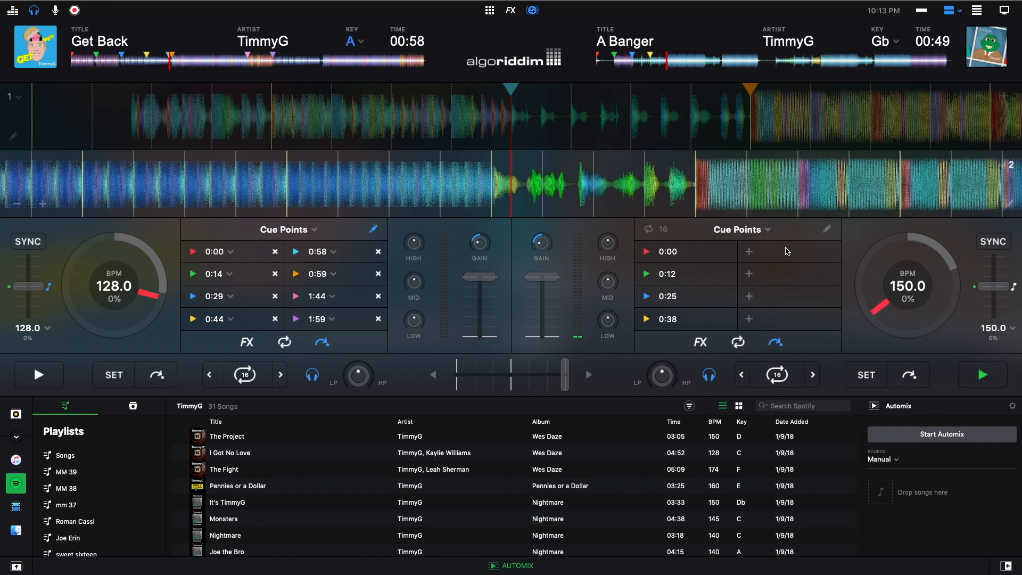
click(749, 252)
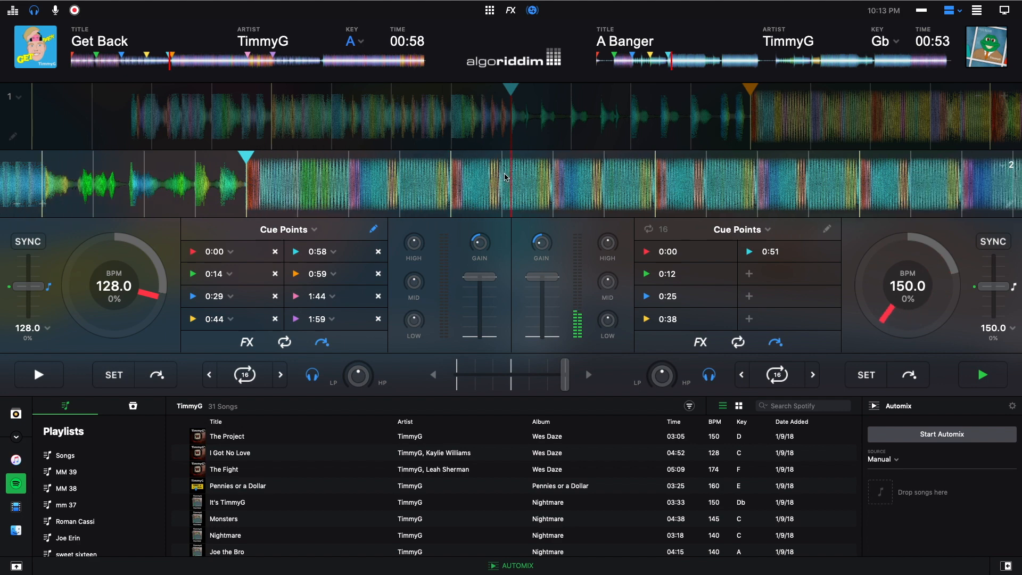
Step: Skip A Banger ahead to 1:11, replay the lead-in to the next phrase, and set the sixth cue point at 1:16
click(980, 372)
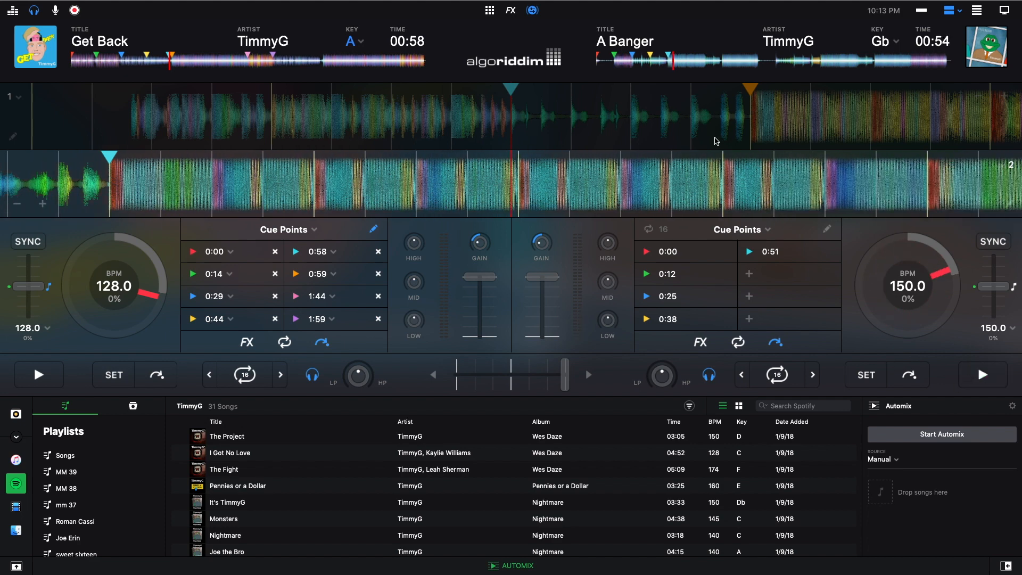
click(698, 64)
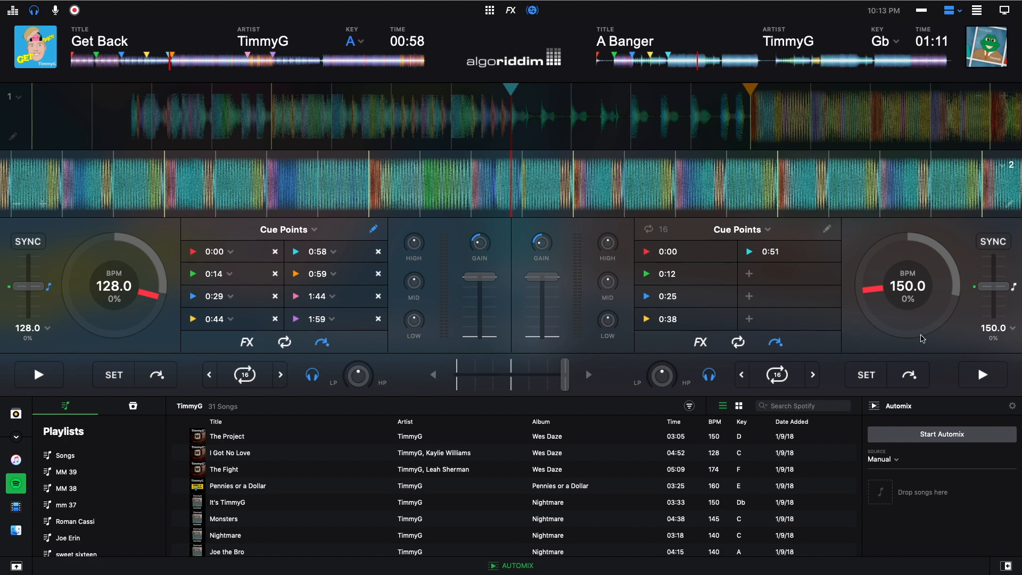
click(983, 375)
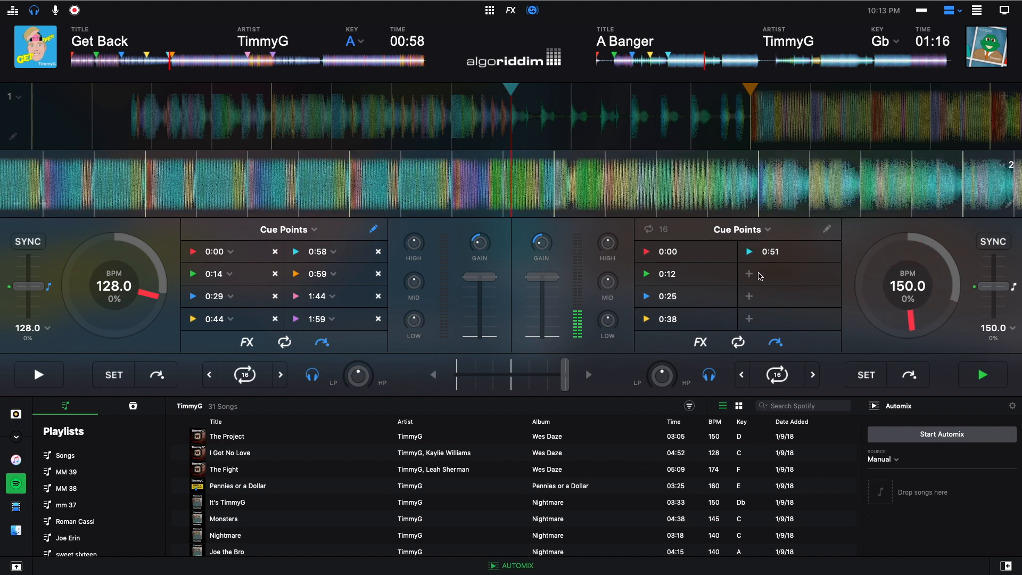
drag(434, 182, 957, 359)
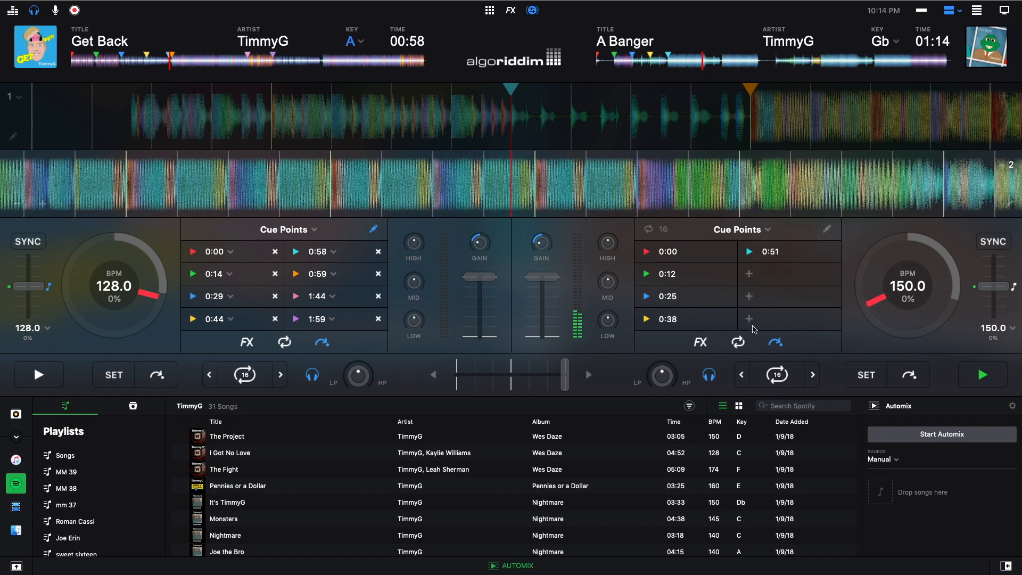
click(751, 276)
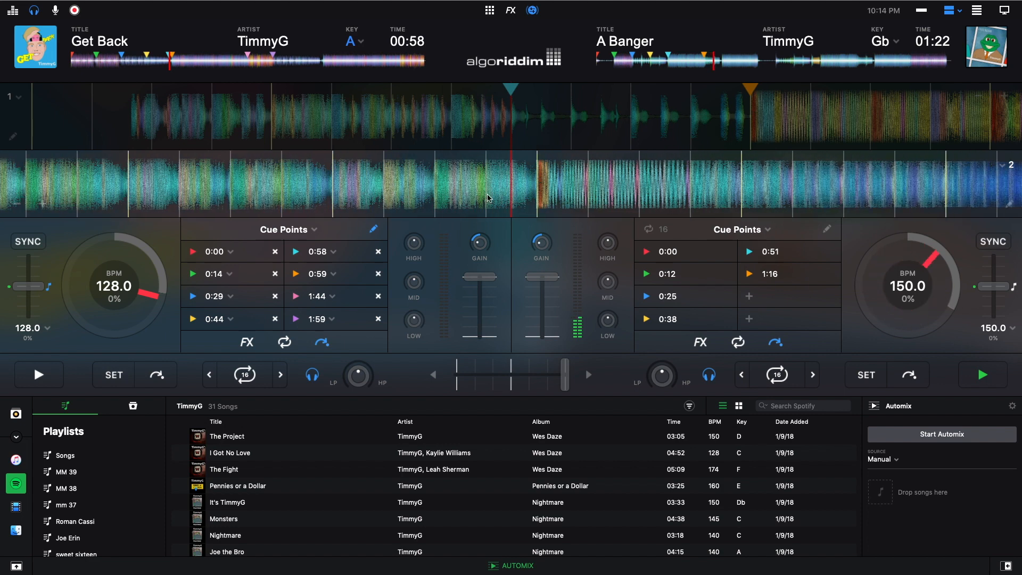
Step: Set the seventh cue point of A Banger at 1:29, skip ahead to 1:52, and set the eighth at 1:55
click(750, 296)
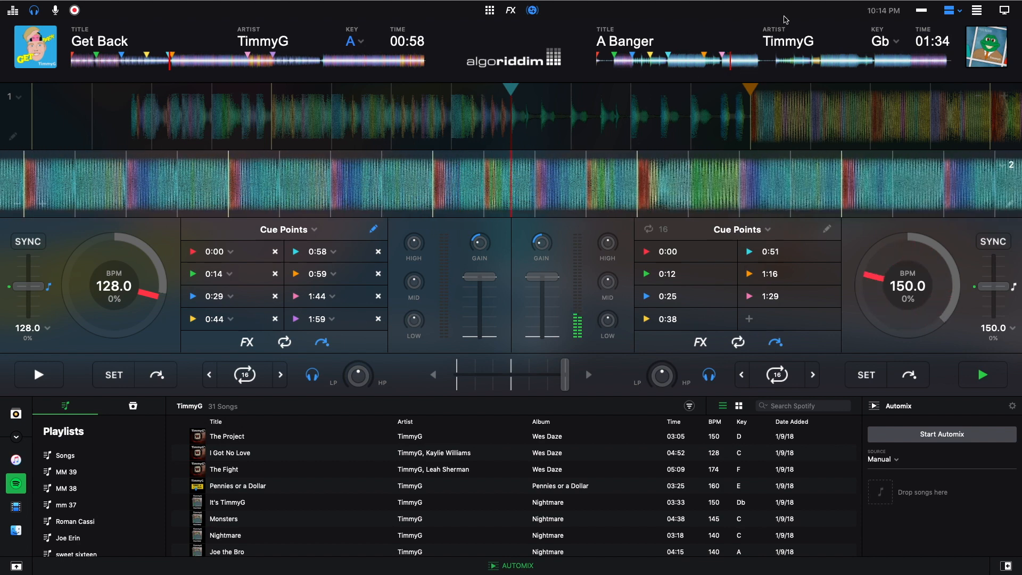
click(755, 64)
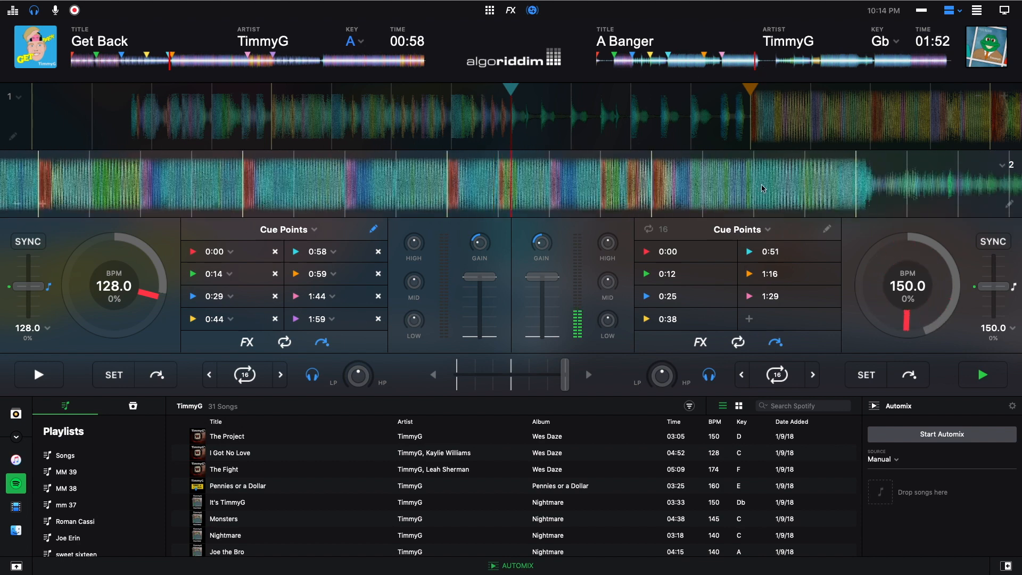
click(750, 319)
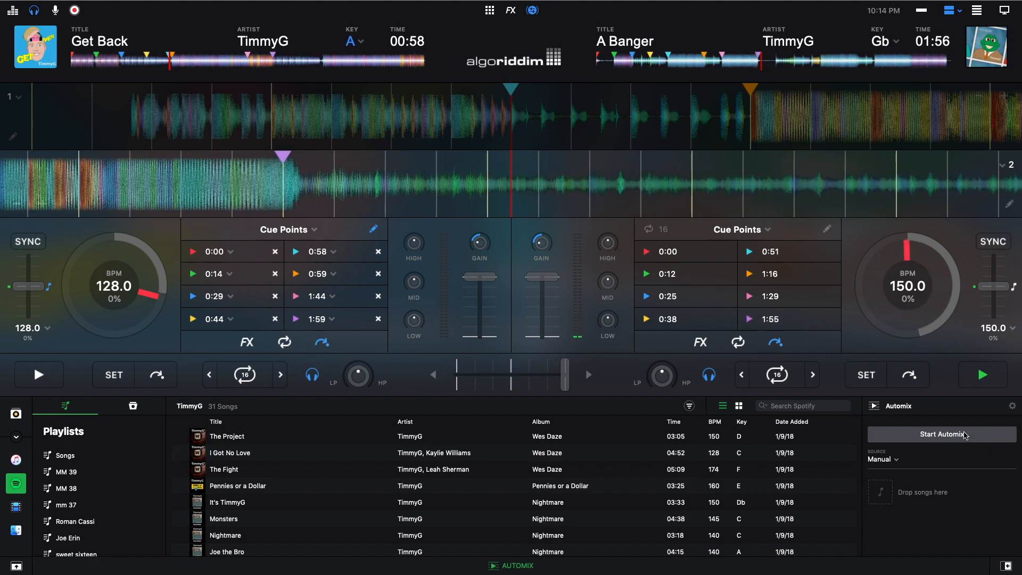
Step: Rewind A Banger to 1:53, replay the transition through the eighth cue point, and pause at 1:56
click(980, 382)
drag(469, 194, 775, 187)
drag(437, 187, 761, 179)
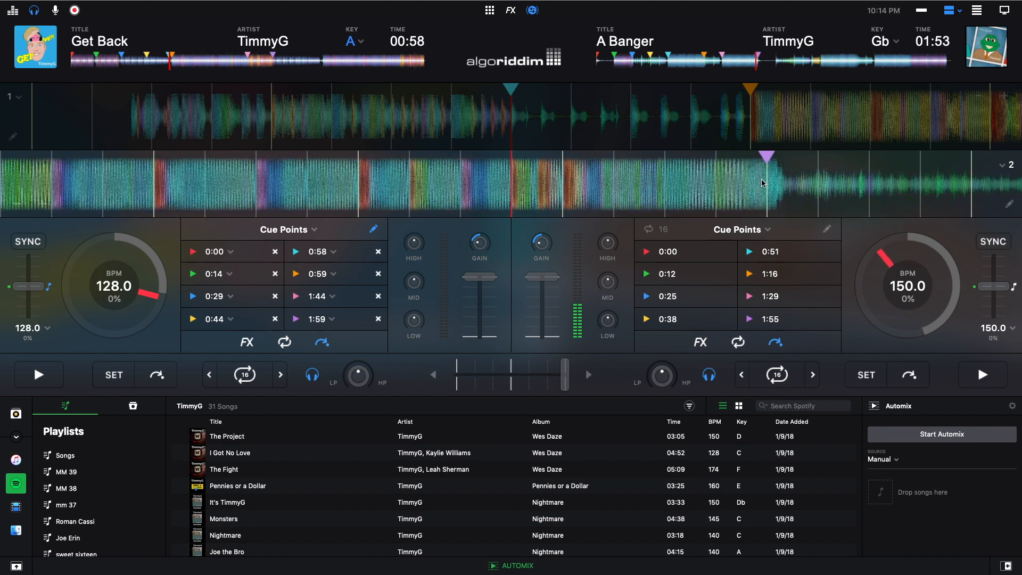
click(982, 375)
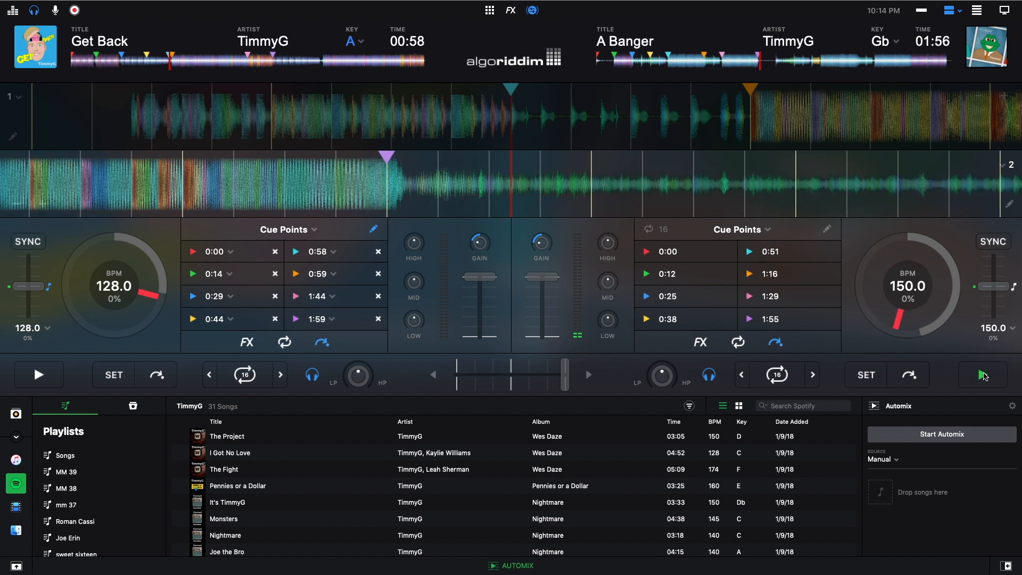
click(983, 375)
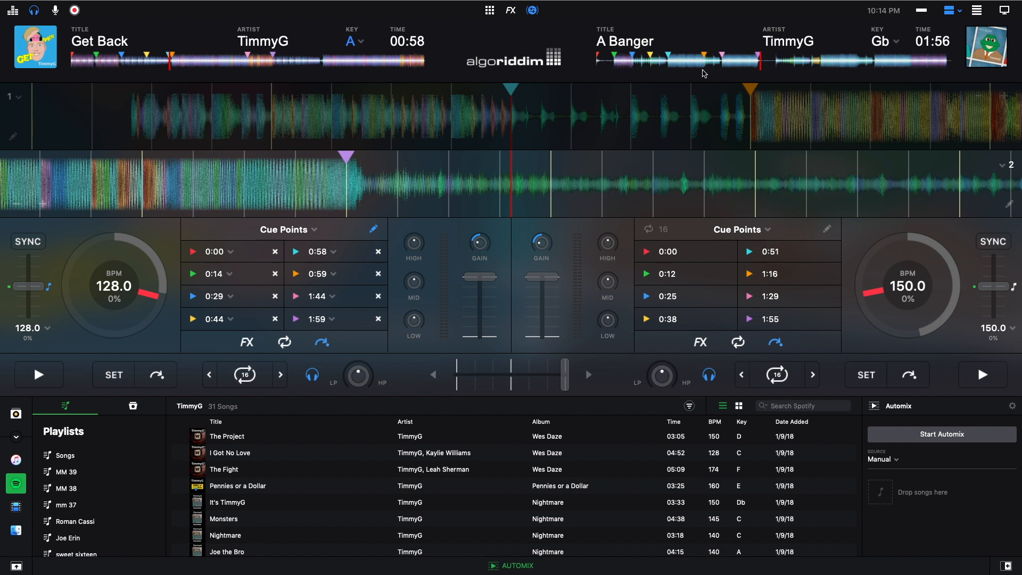
Step: Audition the later build-up section of A Banger from 2:36
click(817, 64)
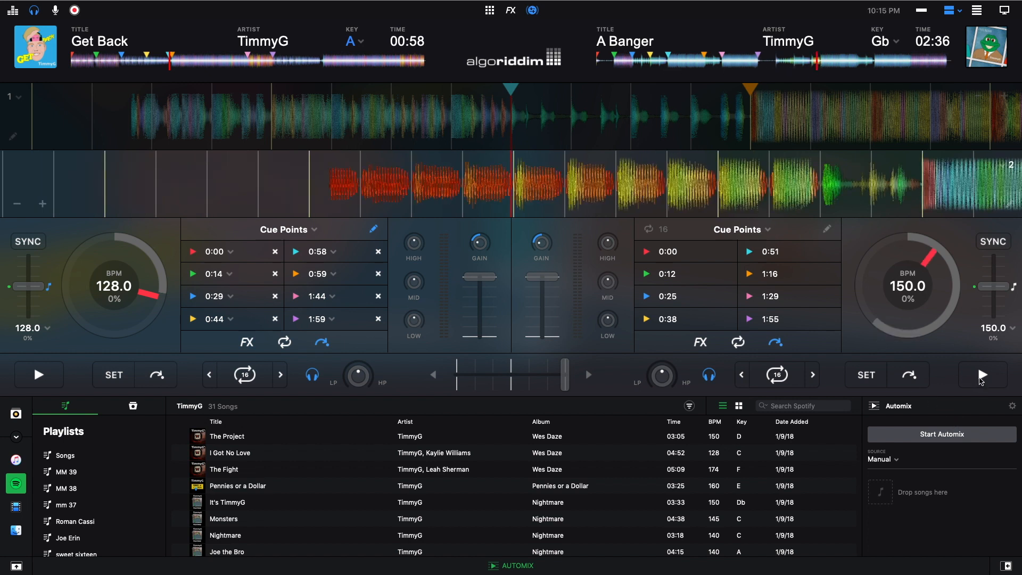
click(981, 375)
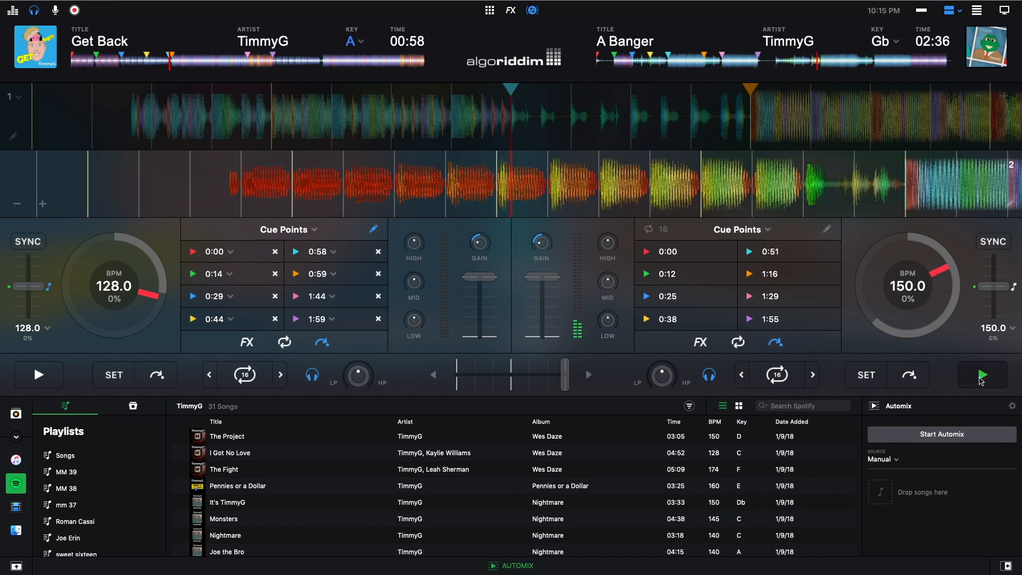
Step: Audition the later sections of A Banger, skipping between the 2:35 build-up and the parts after 2:55 and 3:06
click(810, 64)
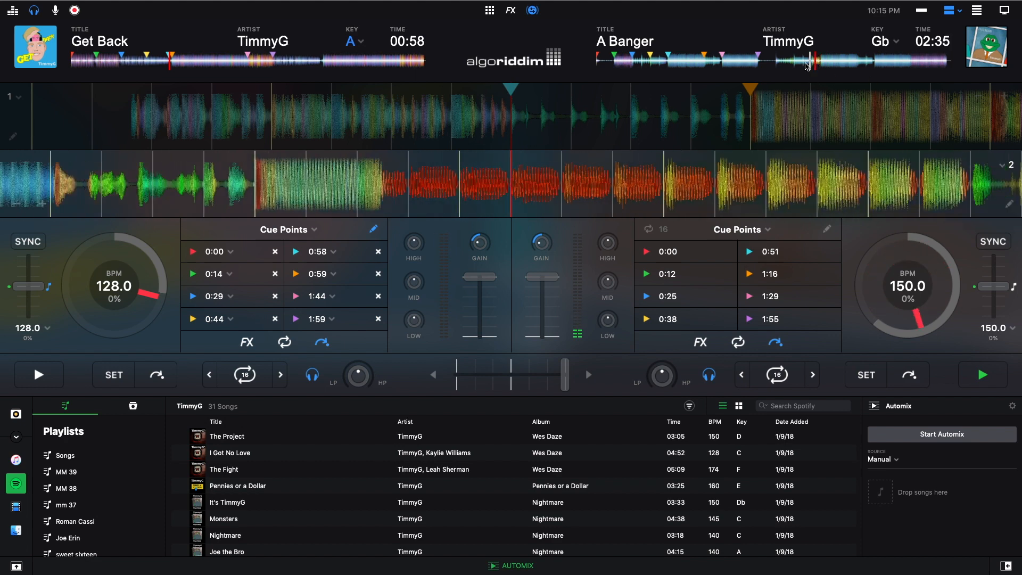
click(808, 65)
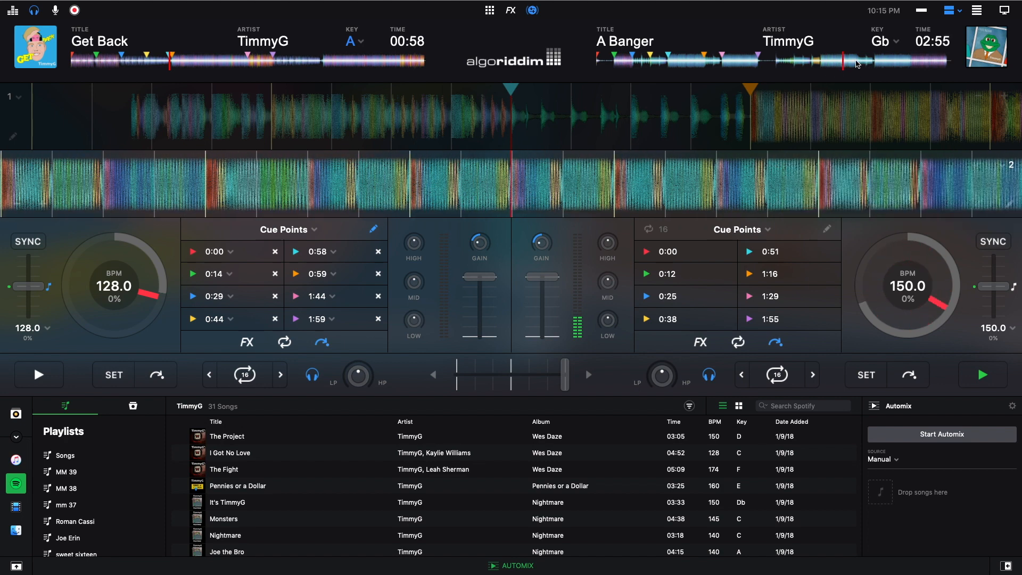
click(860, 62)
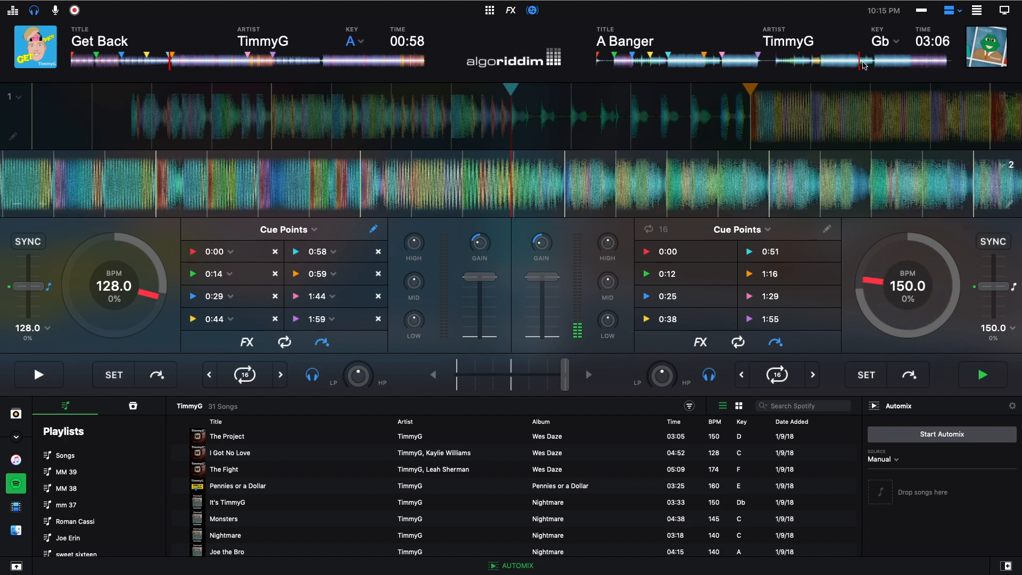
click(873, 62)
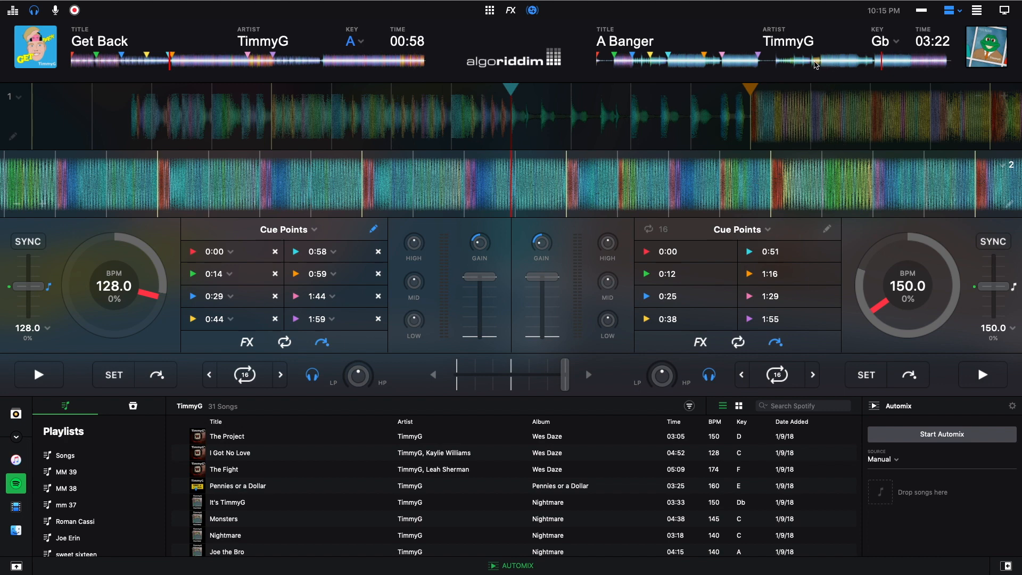
click(795, 63)
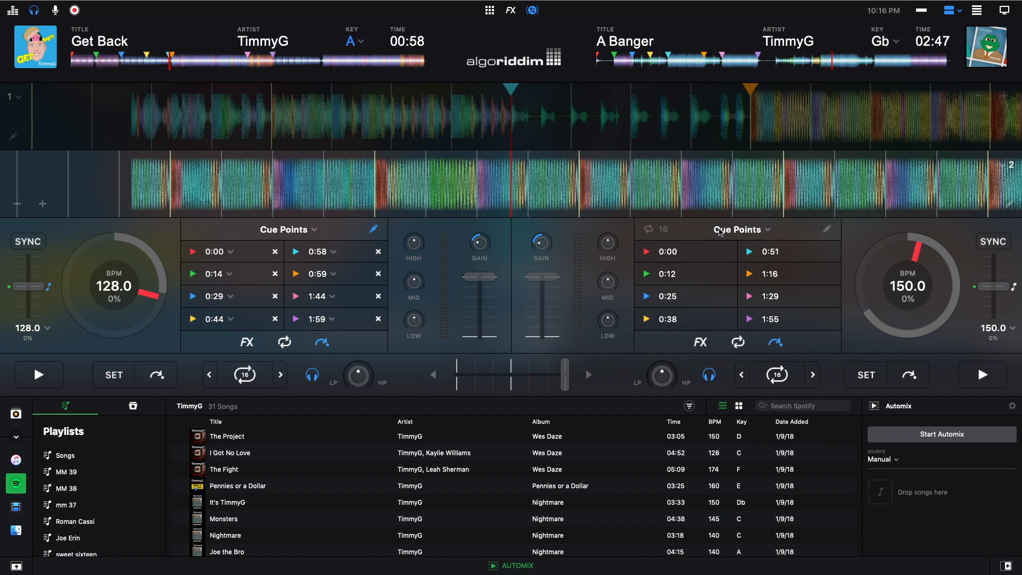
Step: Turn on cue-point editing for A Banger and compare its first two cue points at 0:00 and 0:12
click(701, 259)
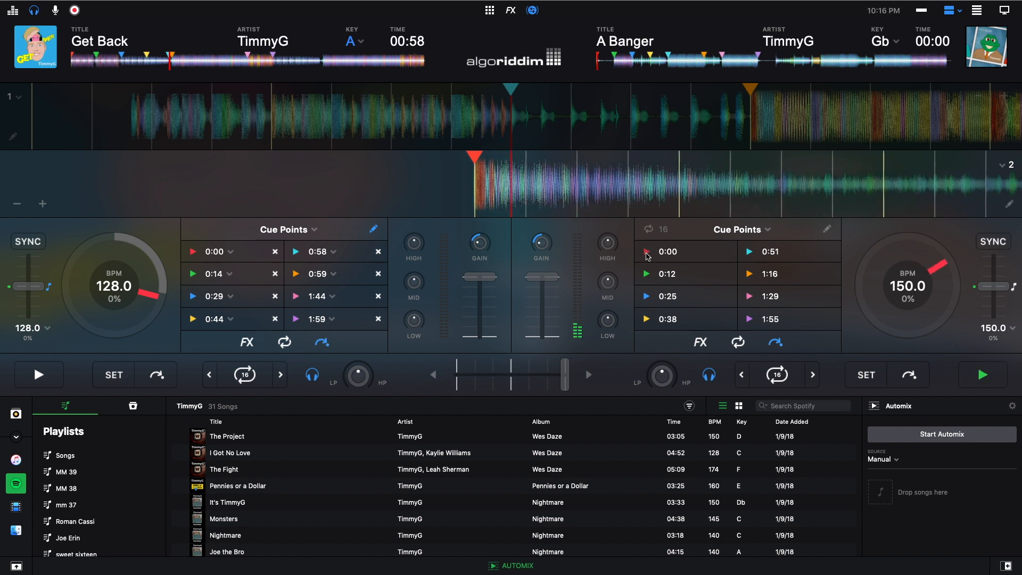
click(827, 229)
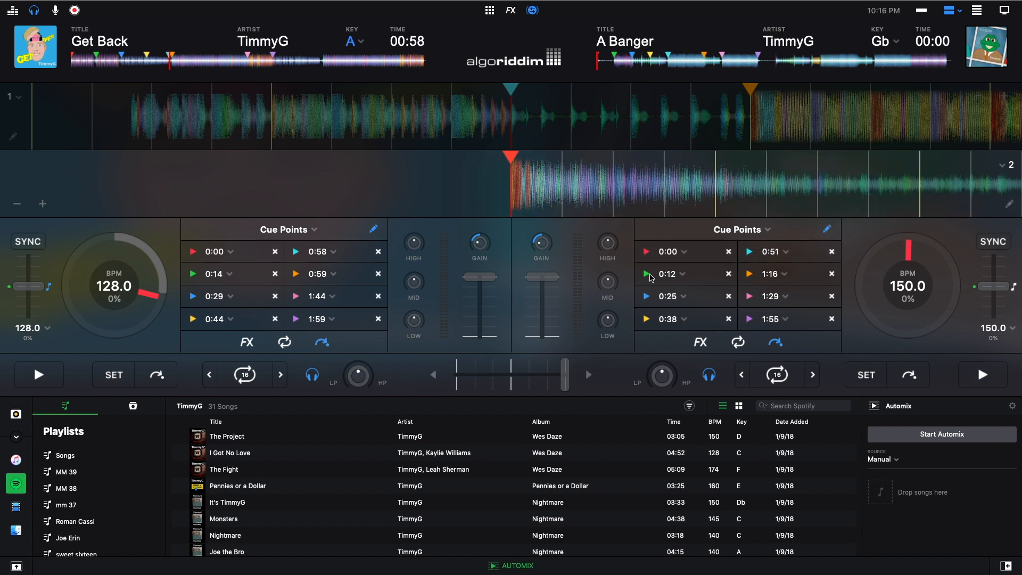
click(647, 275)
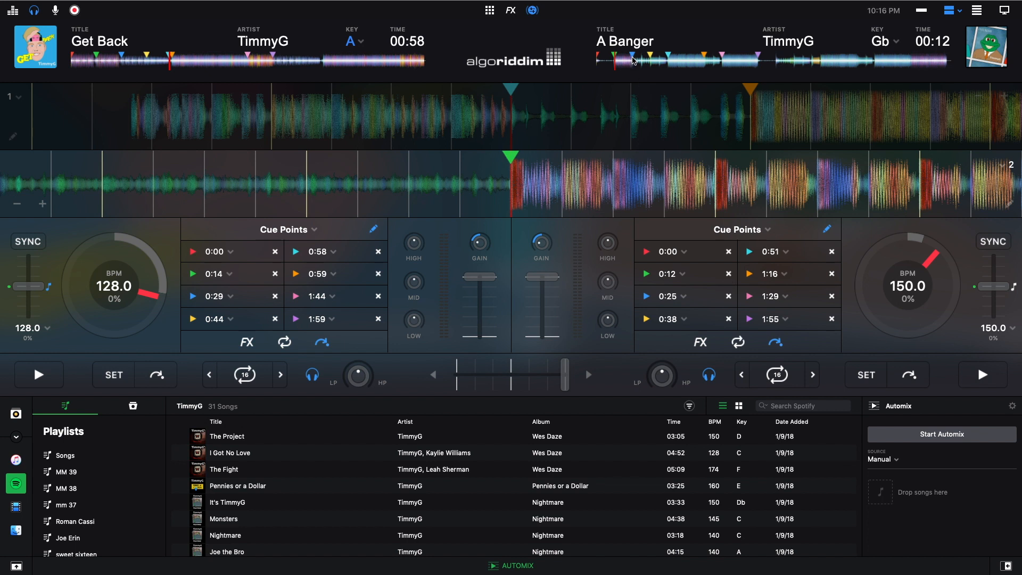
click(648, 252)
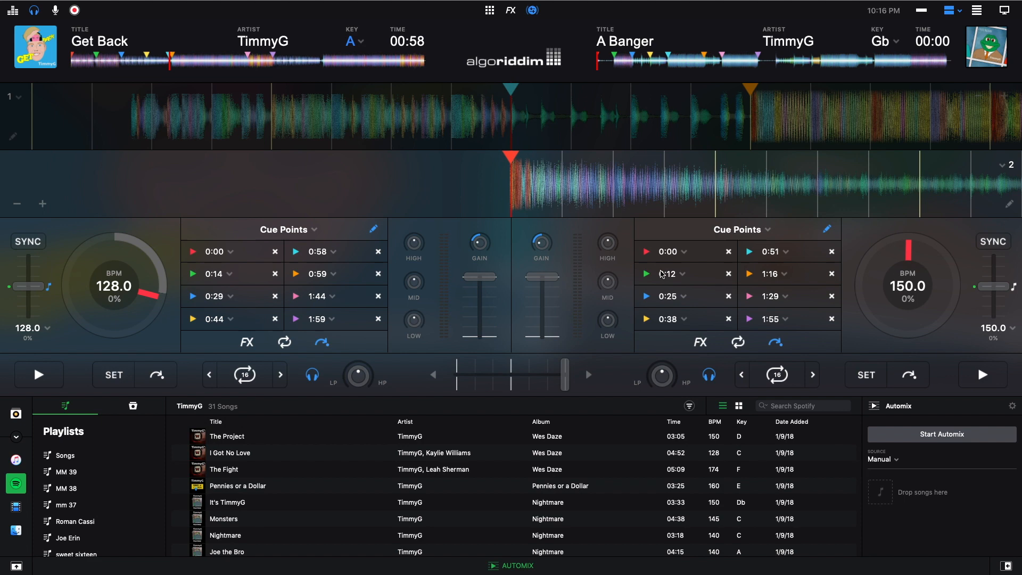
click(615, 65)
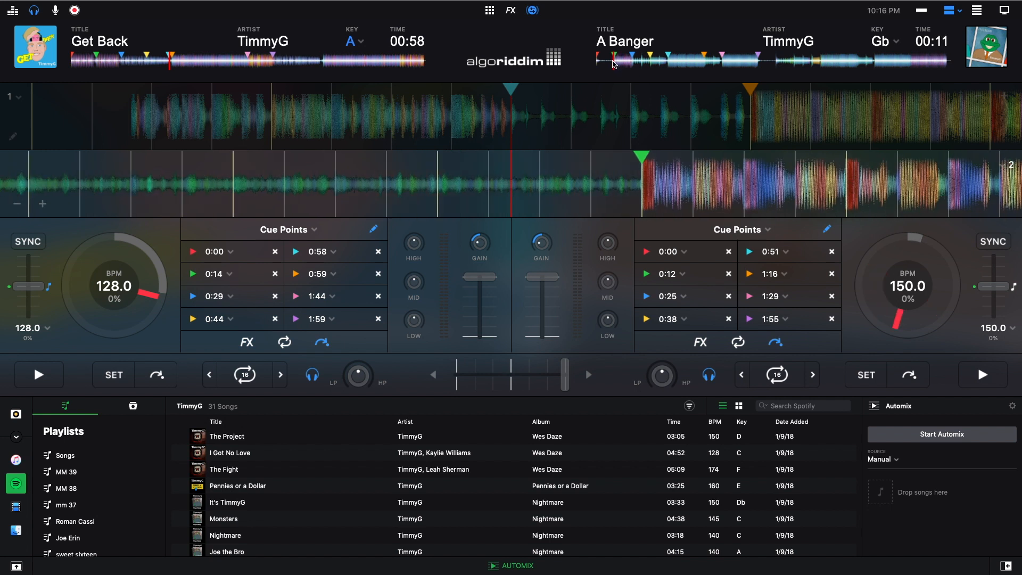
Step: Reassign A Banger's second cue point to 0:25 in place of 0:12, and delete the duplicate third cue point
click(729, 275)
click(648, 298)
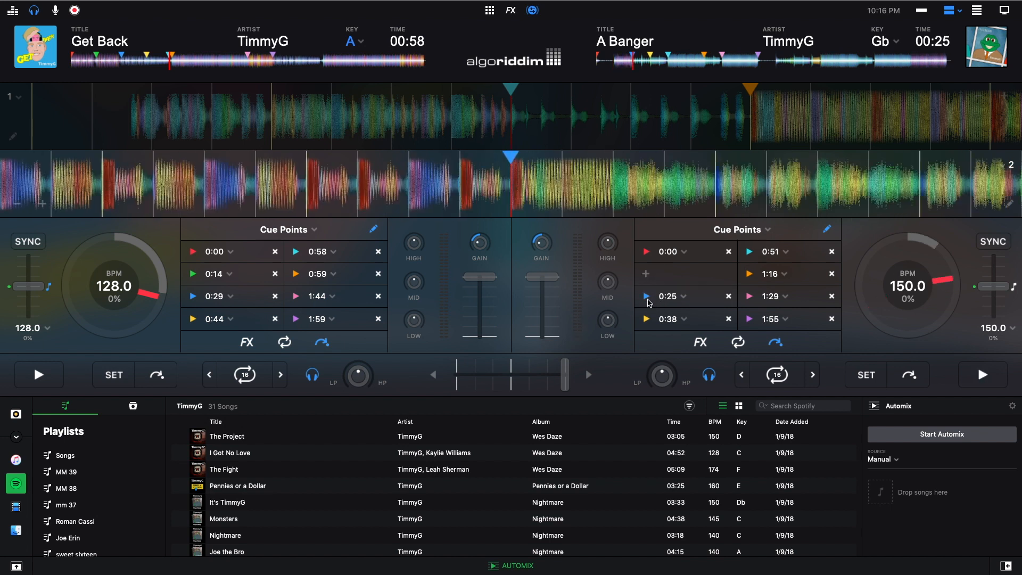
click(647, 275)
click(729, 296)
Step: Preview A Banger's cue points at 0:00, 0:25 and 0:38 in turn
click(647, 256)
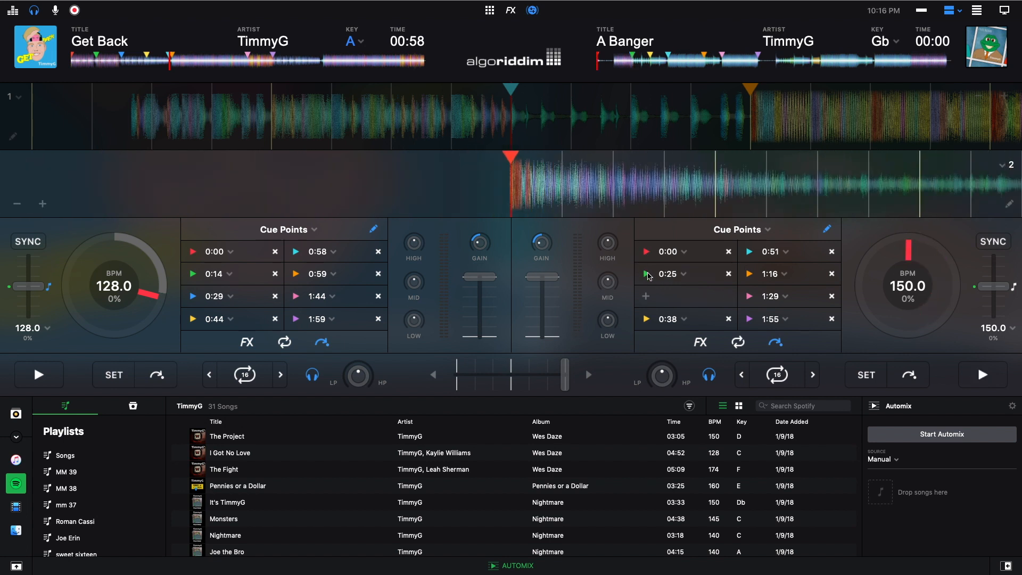
click(647, 275)
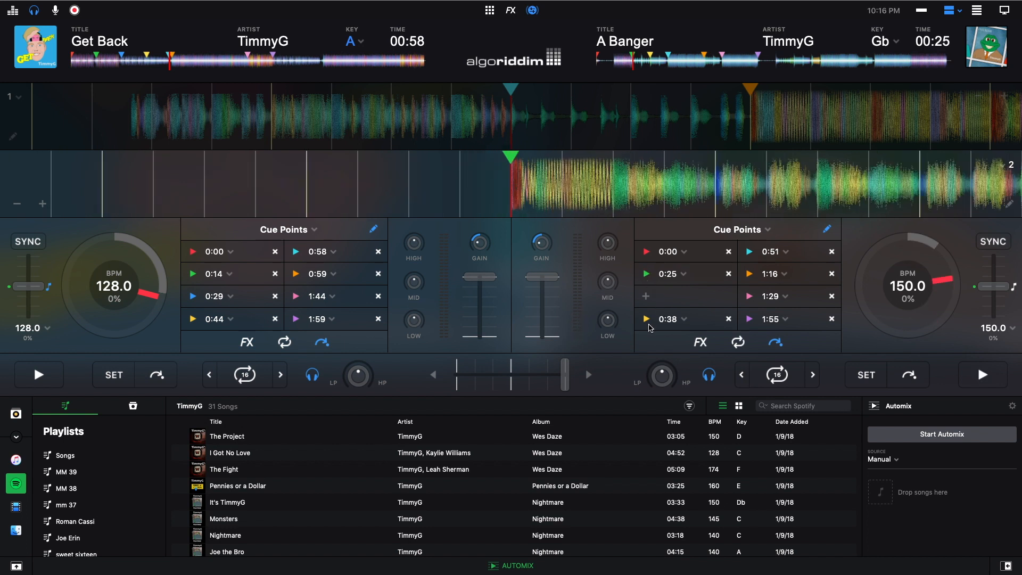
click(647, 320)
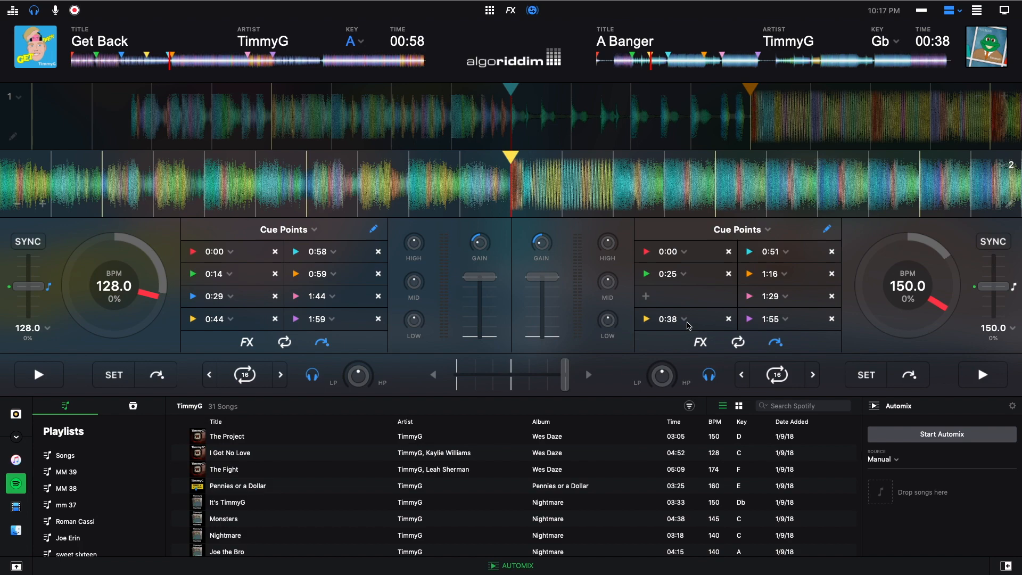
key(ctrl+Up)
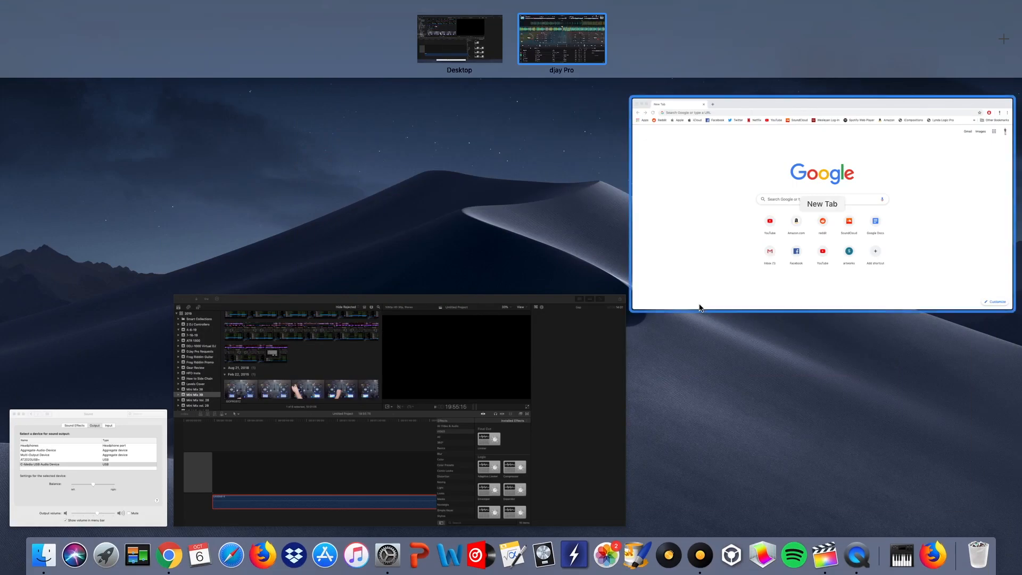
key(ctrl+Up)
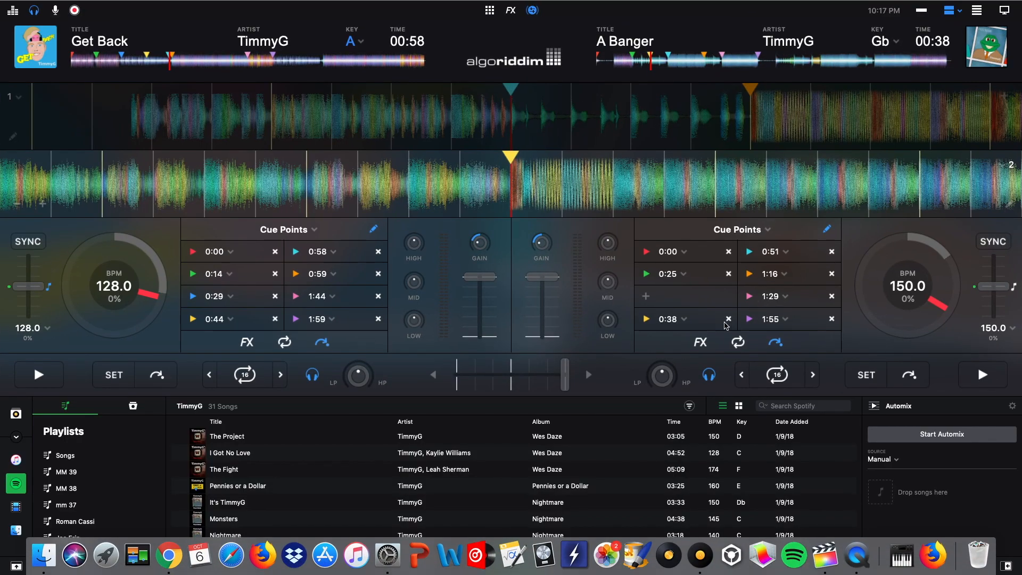
Step: Delete A Banger's 0:38 cue point and move the fifth cue point at 0:51 into the third slot
click(729, 319)
click(753, 255)
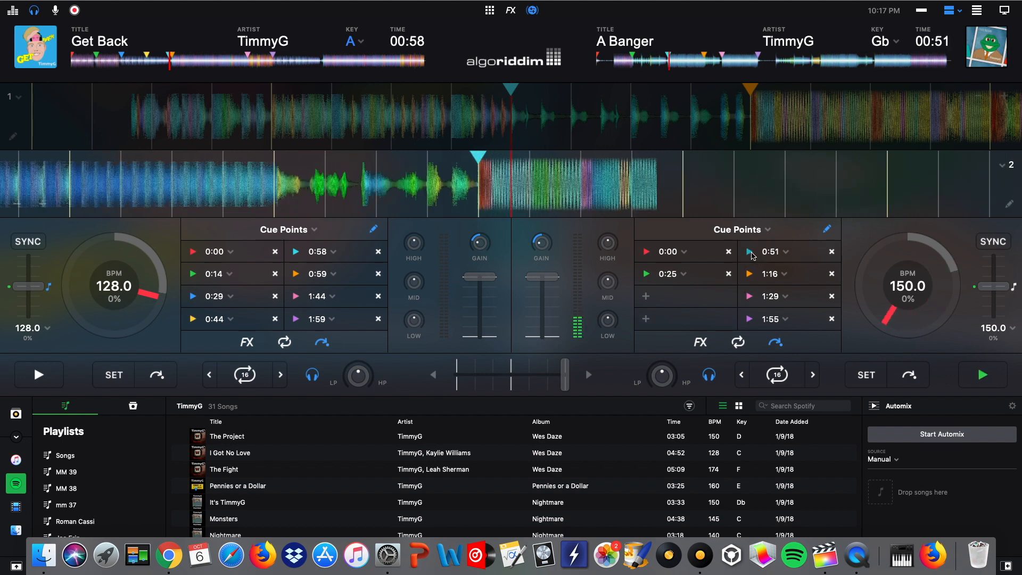
click(647, 297)
click(832, 252)
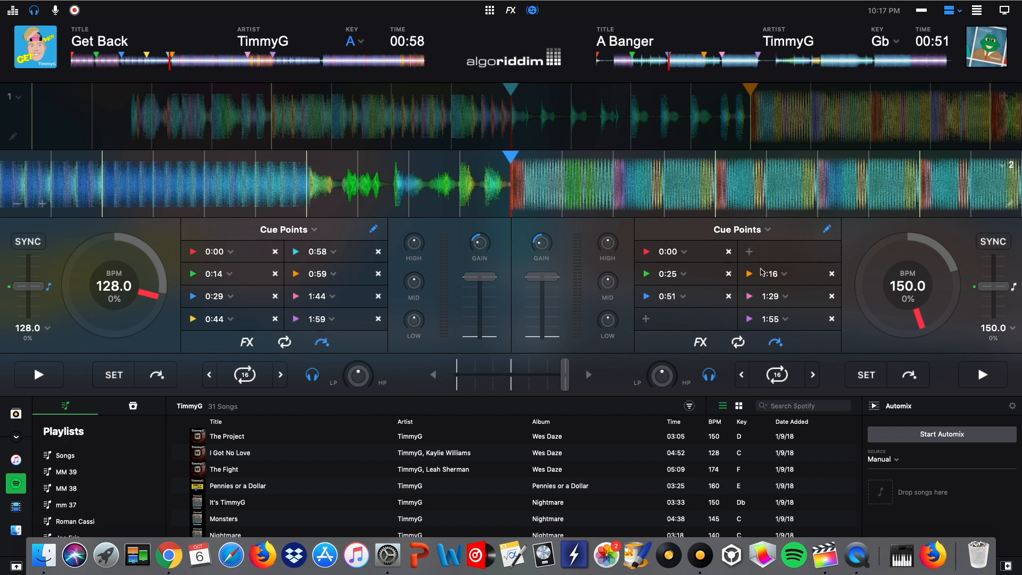
Step: Move A Banger's 1:16 cue point from the sixth slot to the fourth
click(763, 275)
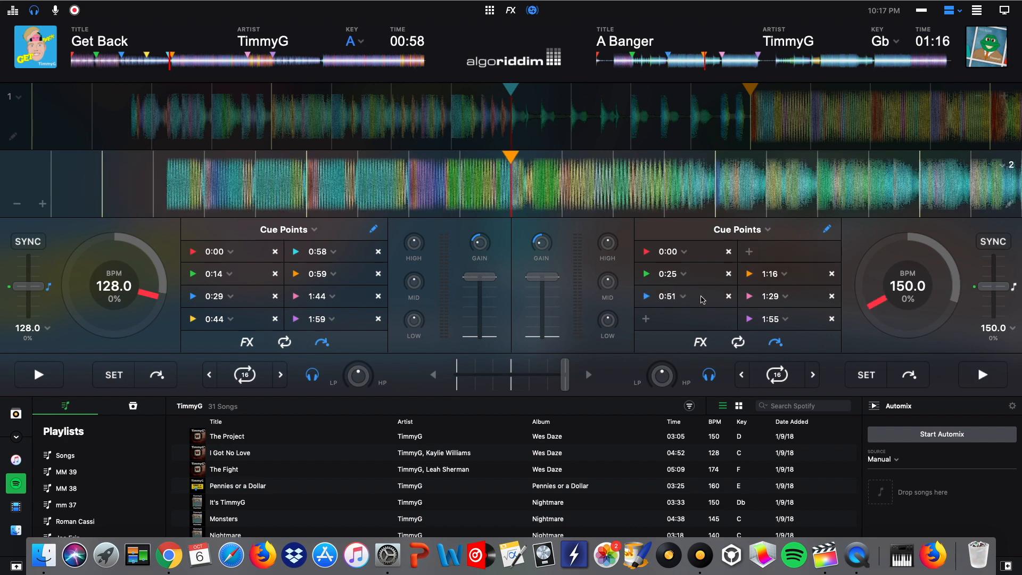
click(646, 319)
click(648, 319)
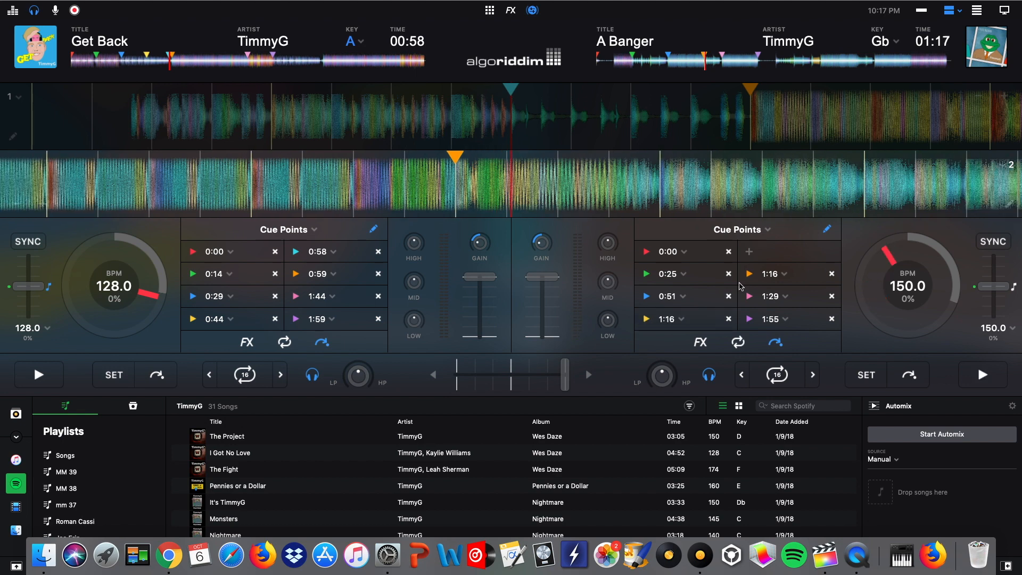
click(833, 274)
Step: Move A Banger's 1:29 cue point from the seventh slot to the fifth
click(754, 300)
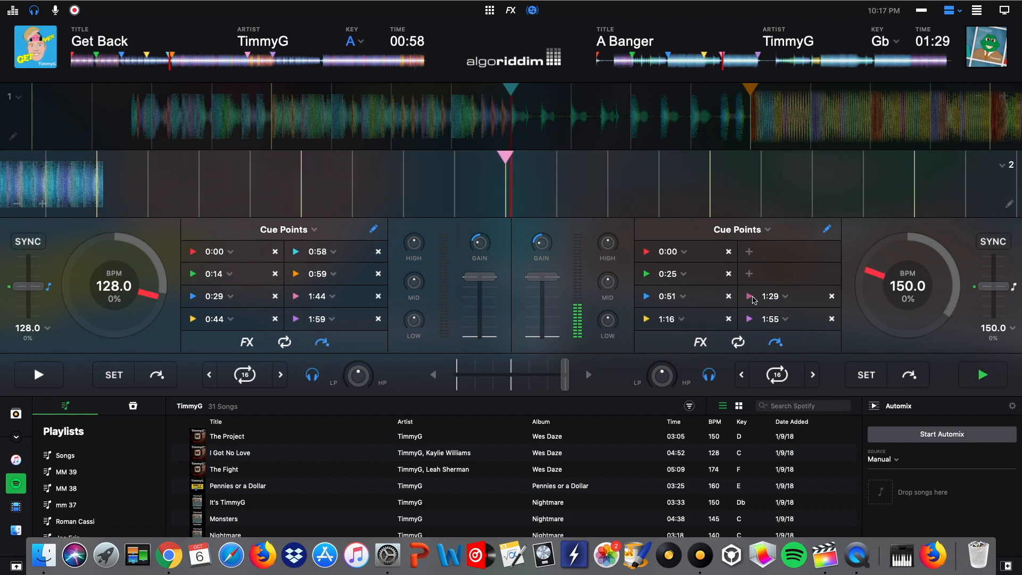
click(750, 253)
click(752, 255)
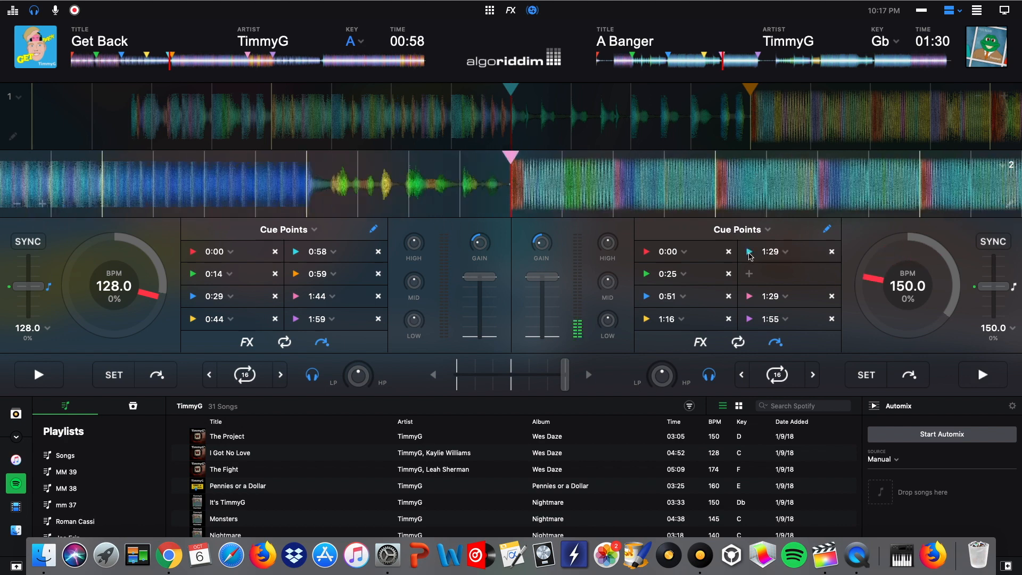
click(832, 297)
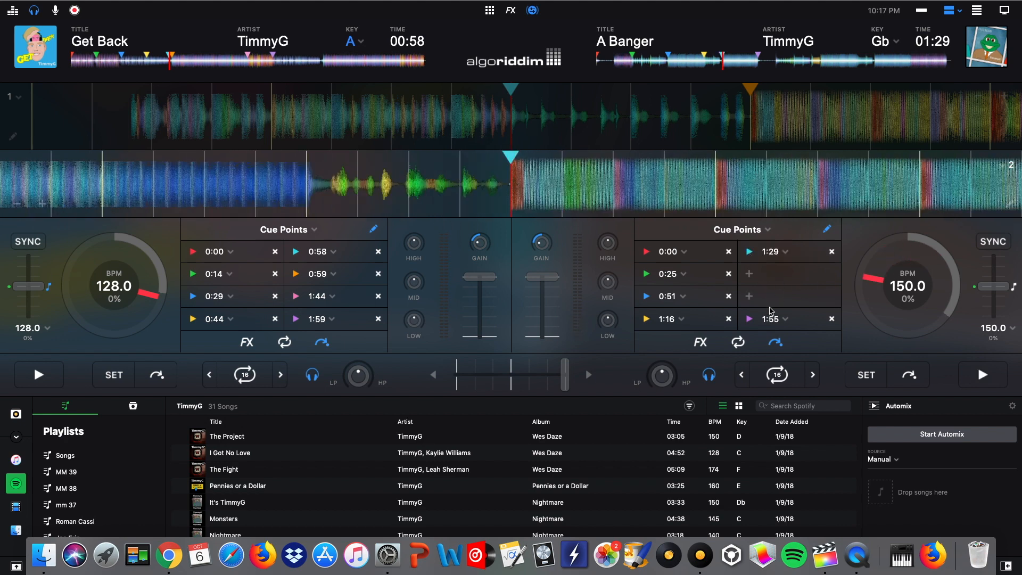
Step: Move A Banger's 1:55 cue point from the eighth slot to the sixth
click(751, 320)
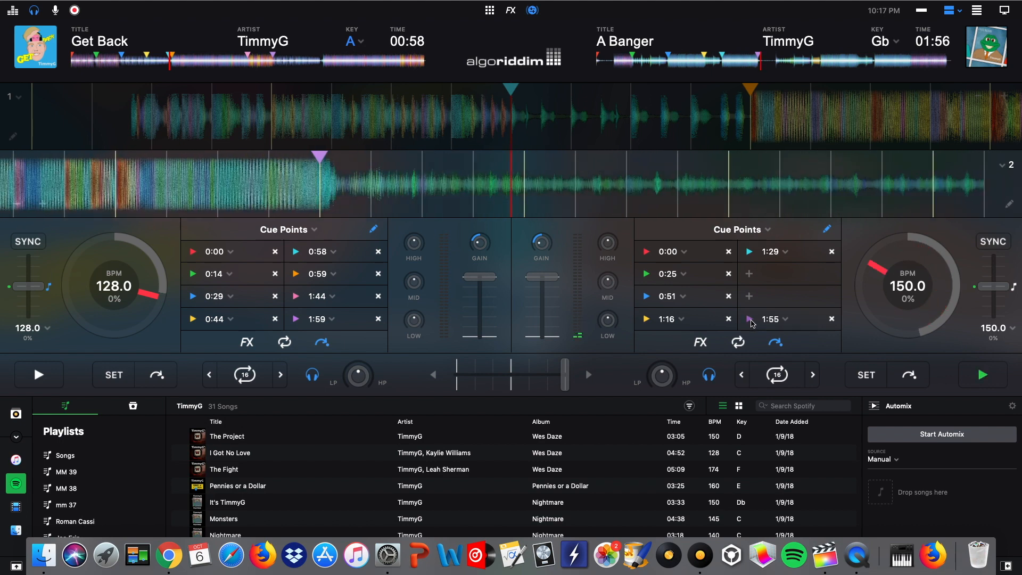
click(750, 275)
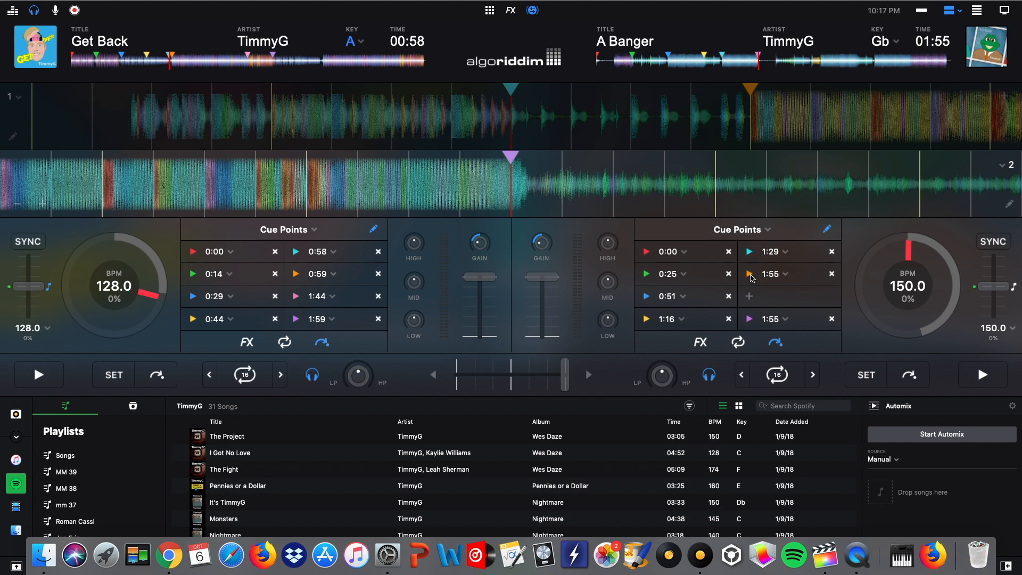
click(833, 319)
Step: Skip A Banger ahead to about 2:18, play into the next phrase, and set the seventh cue point at 2:20
click(791, 58)
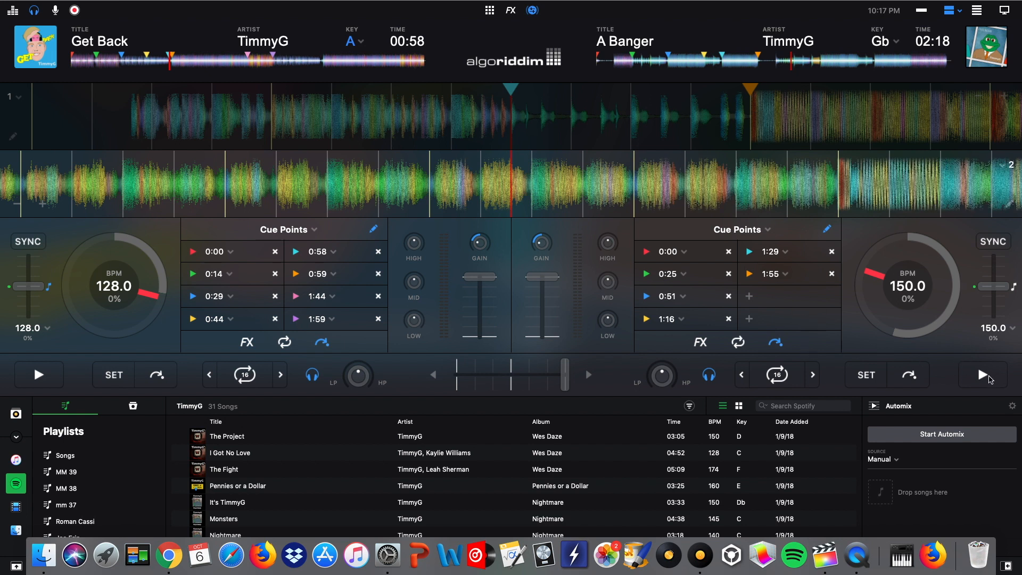
click(984, 376)
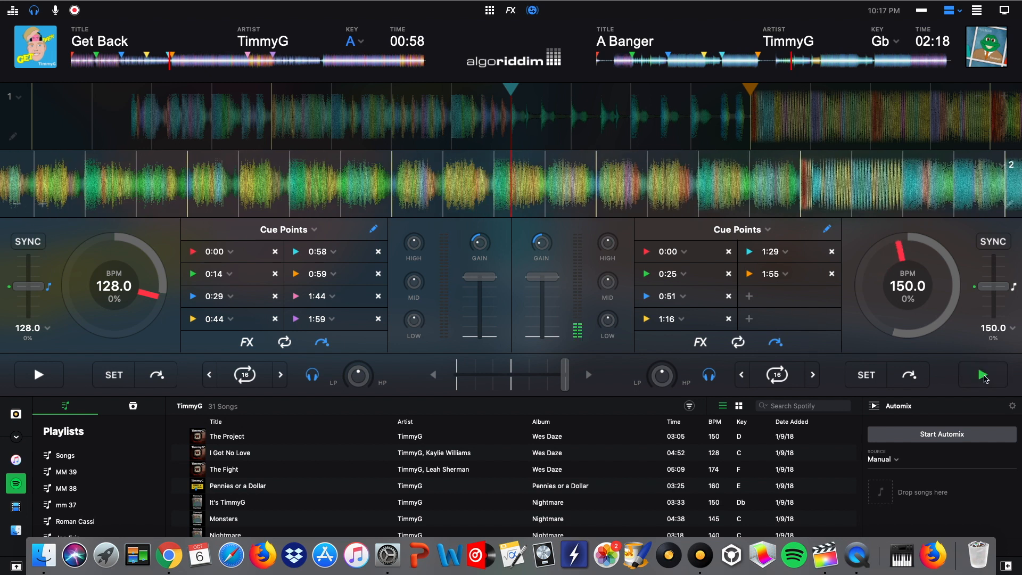
click(794, 61)
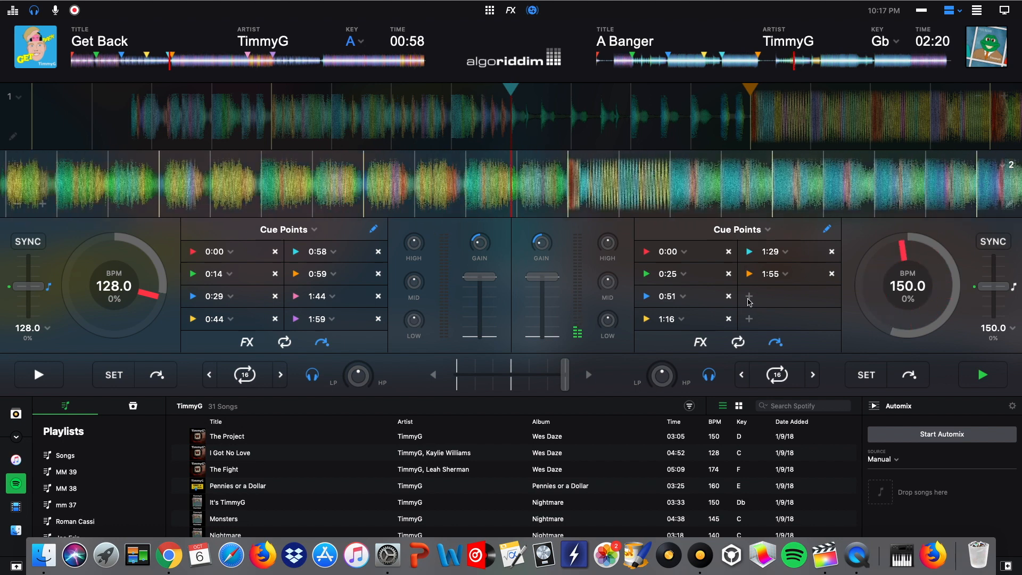
click(749, 296)
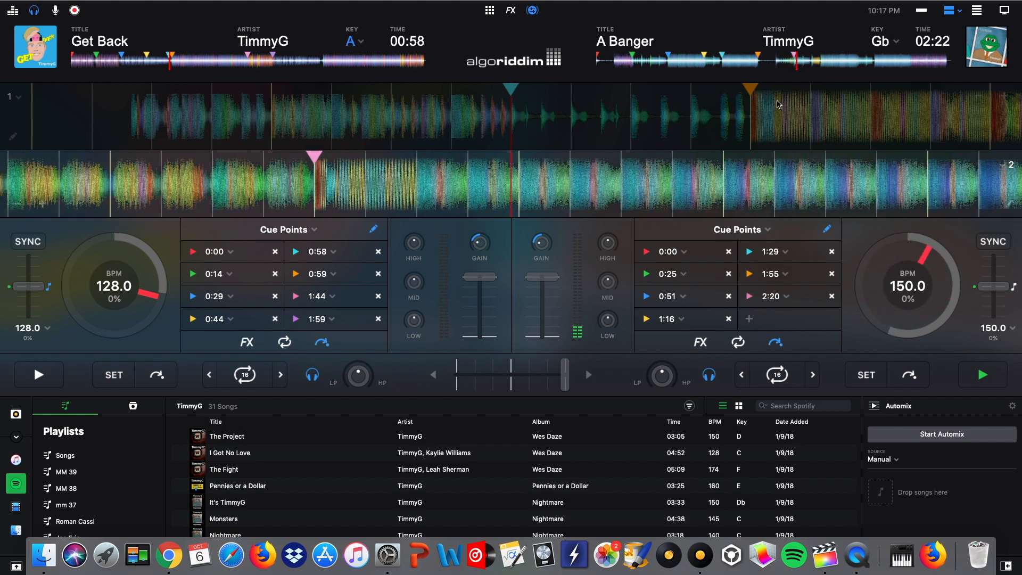
Step: Try an eighth cue point at 2:33 of A Banger, replay from it, and delete it
click(811, 63)
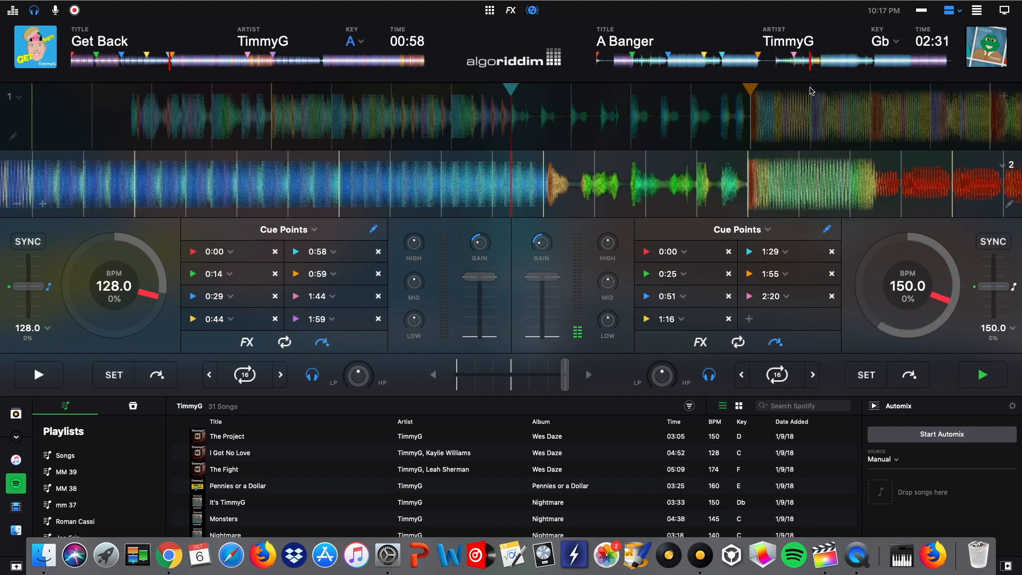
click(751, 320)
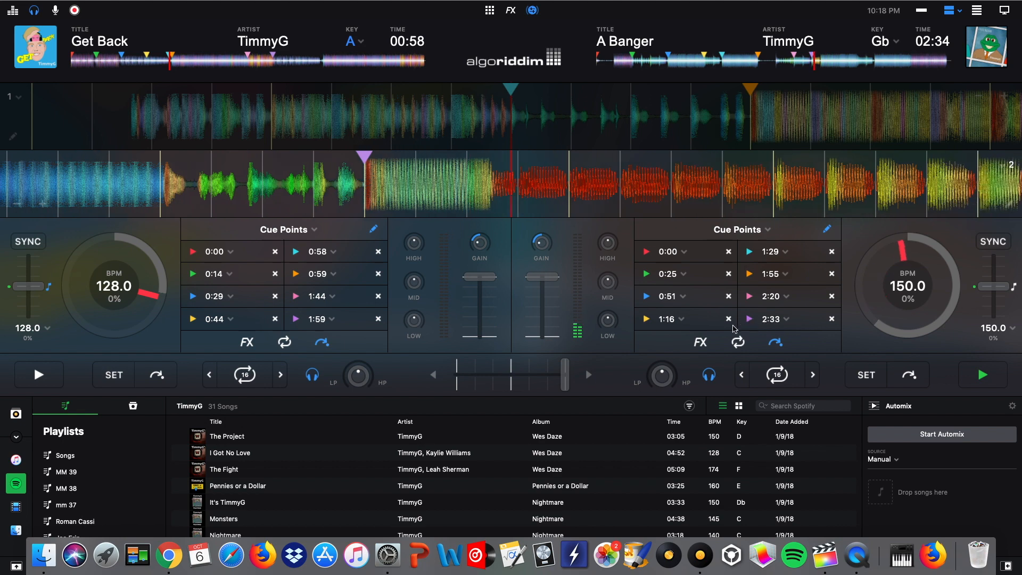
click(973, 371)
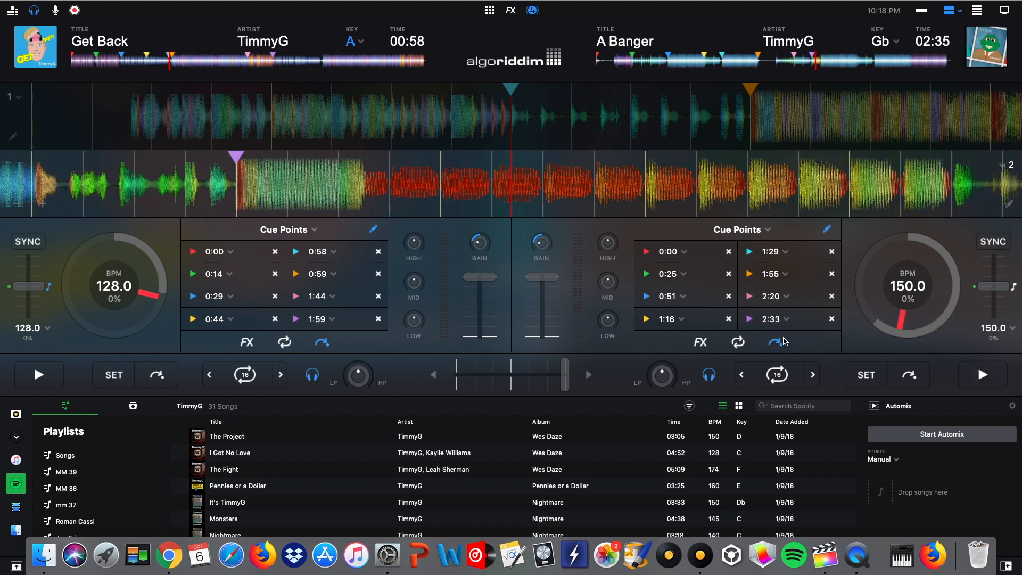
click(750, 319)
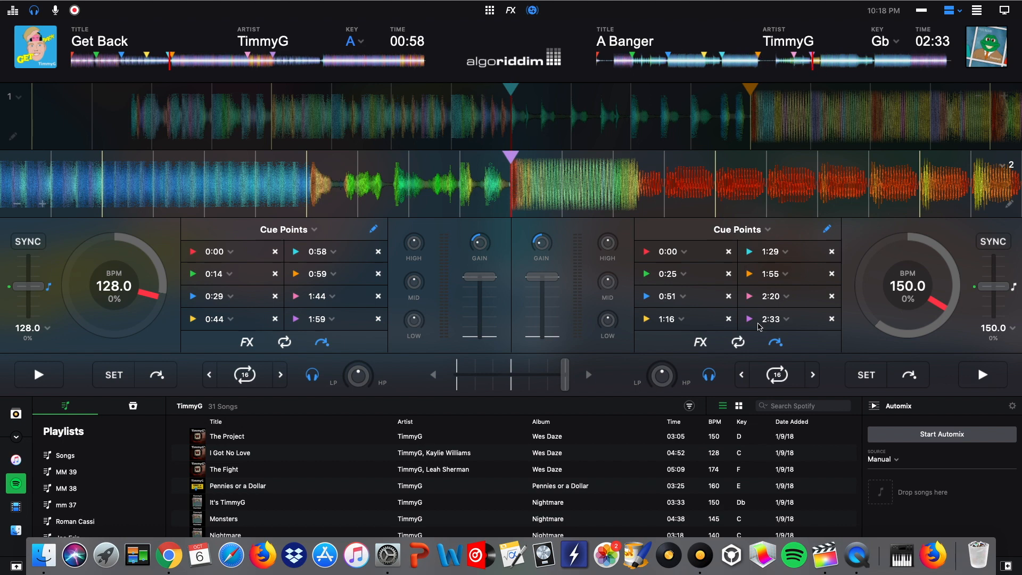
click(832, 319)
Step: Skip A Banger ahead to 3:04, set the eighth cue point at 3:05, and pause playback at 3:12
click(825, 62)
click(855, 62)
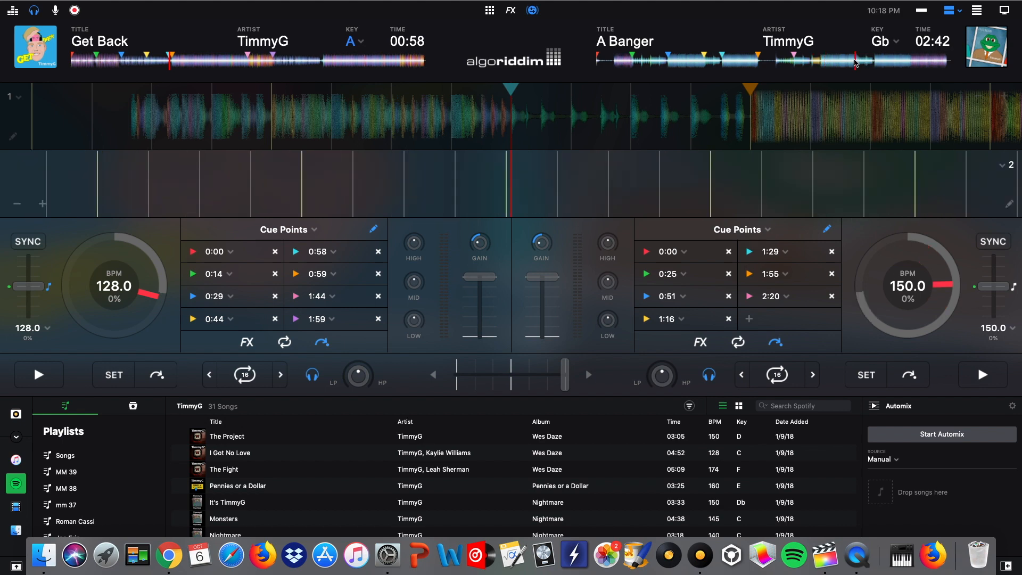
click(814, 61)
drag(813, 60, 855, 62)
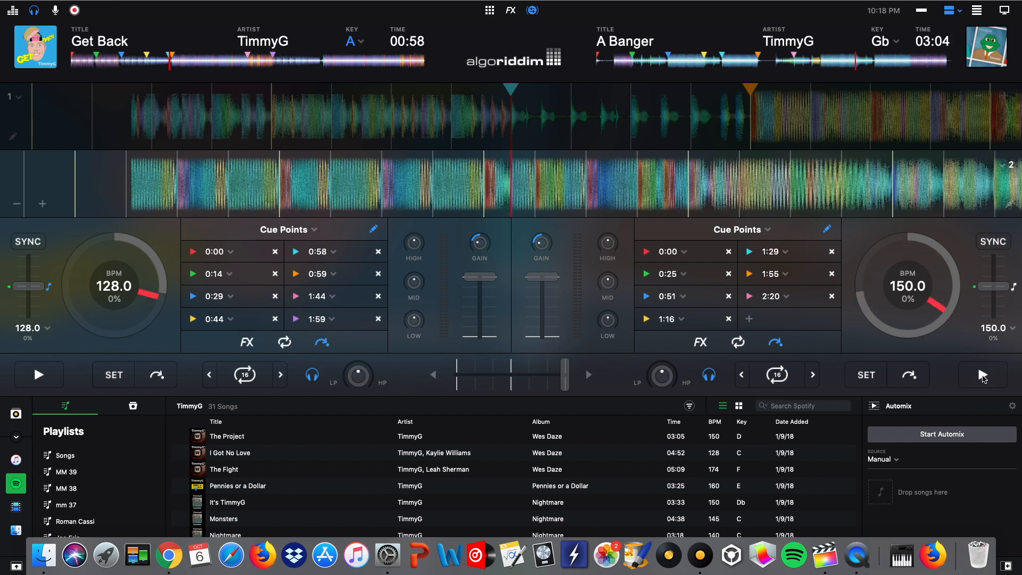
click(983, 375)
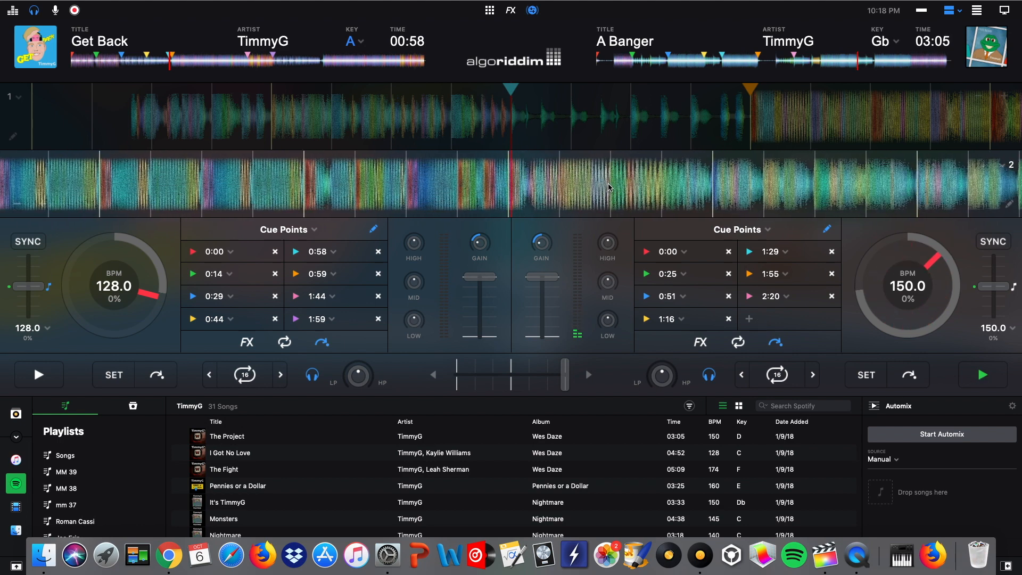
click(751, 321)
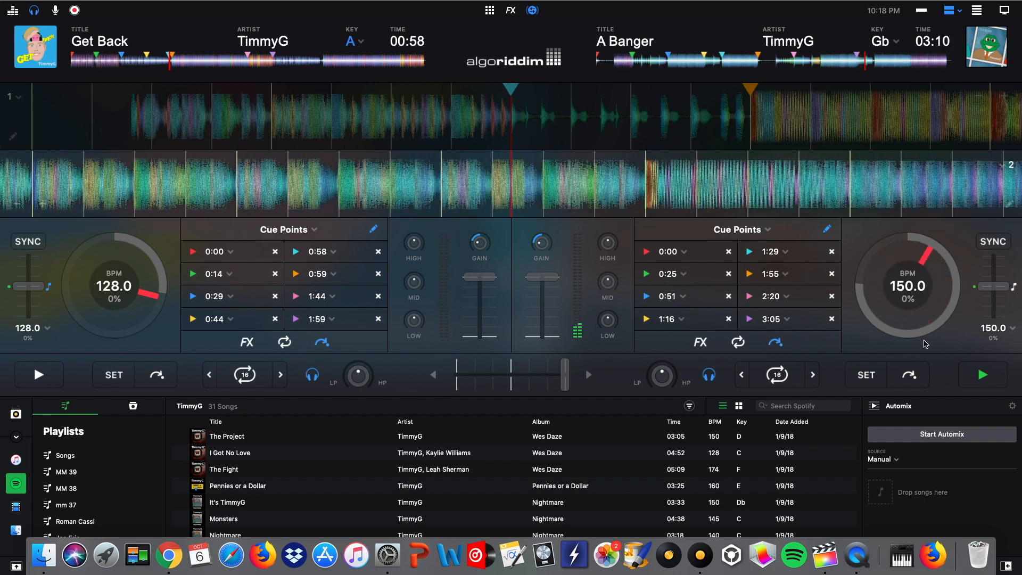
click(985, 375)
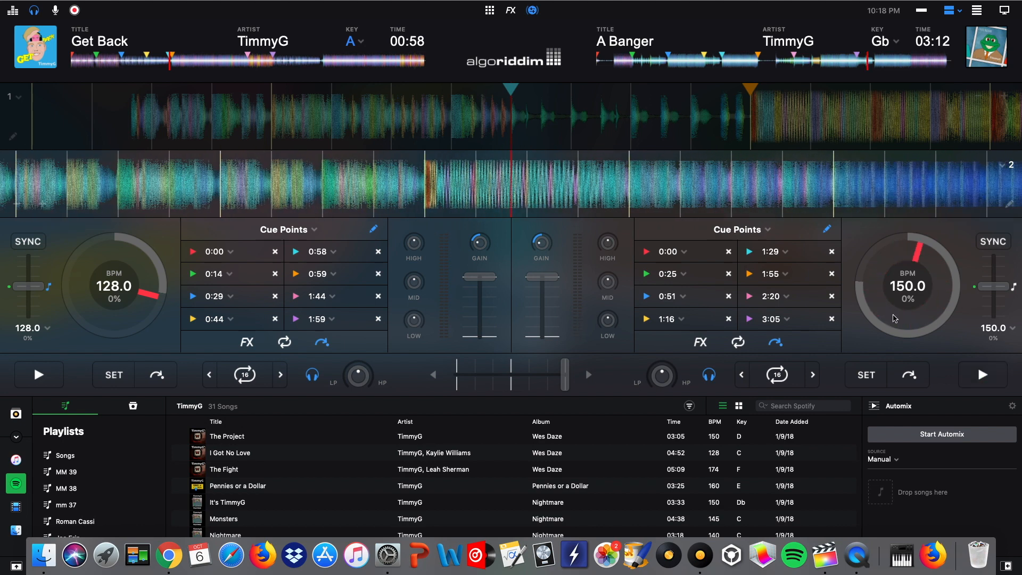